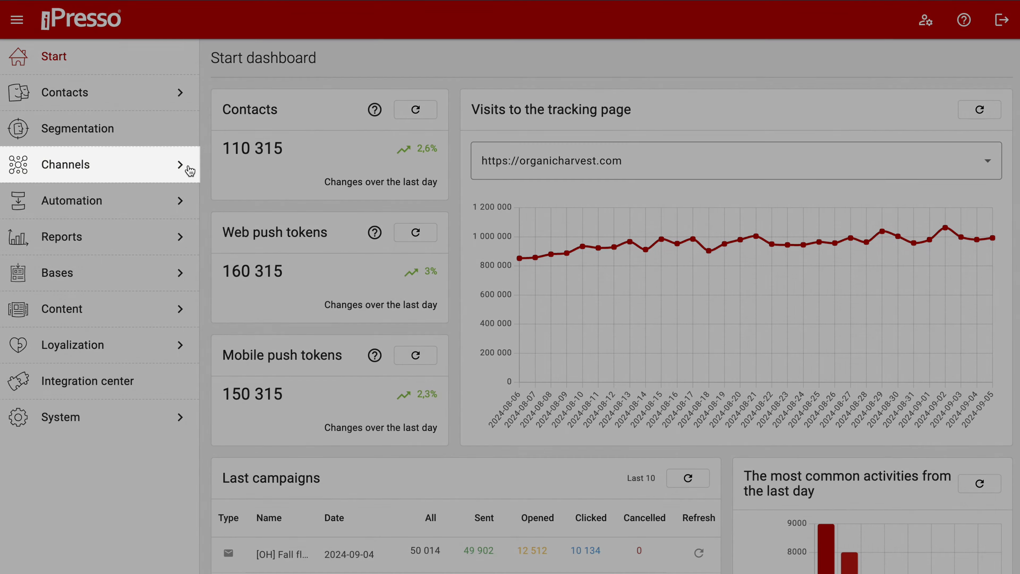
Open the Actions on sites section of the channels and start creating a new action on site.
click(190, 171)
click(165, 243)
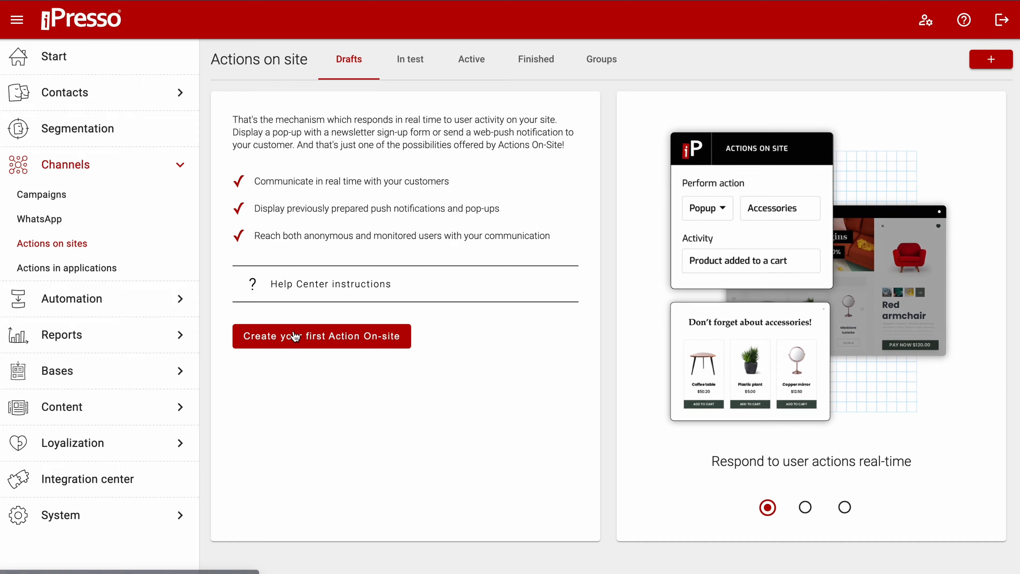
click(293, 331)
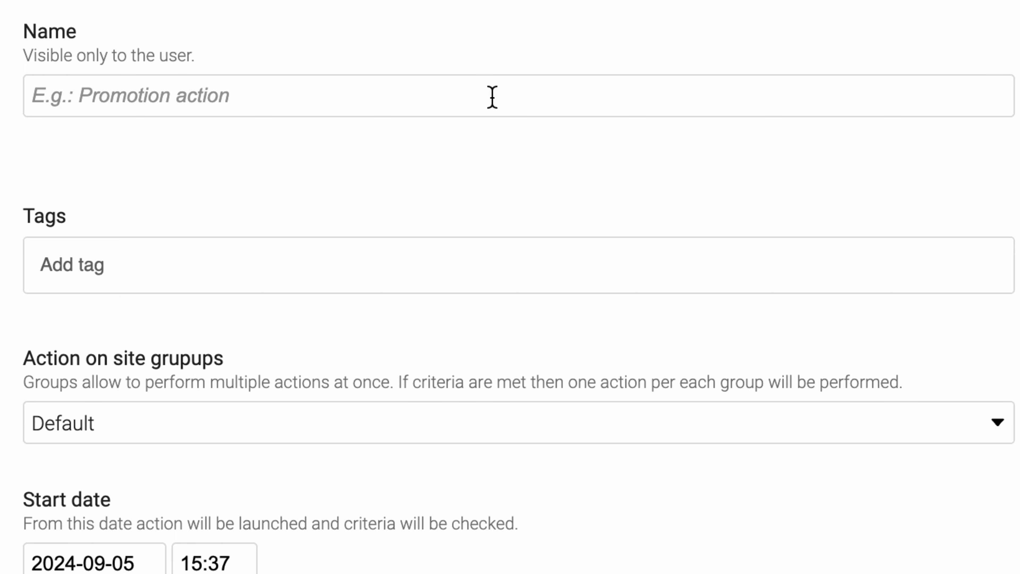
Name the action "Pop-up lottery" and enter the description "Action triggering pop-up regarding summer lottery".
click(492, 97)
text(Pop)
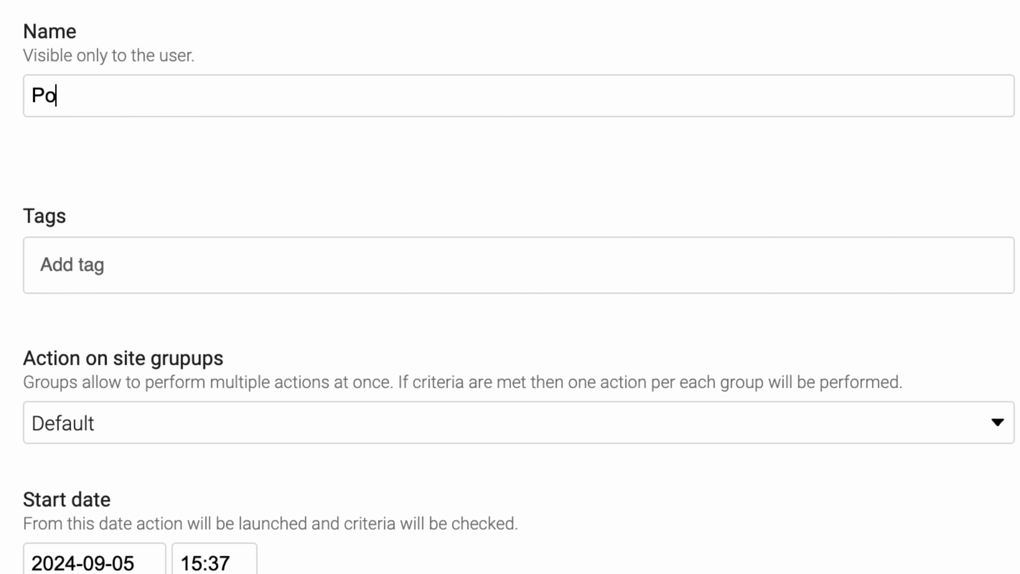
text(-up lottery)
key(Tab)
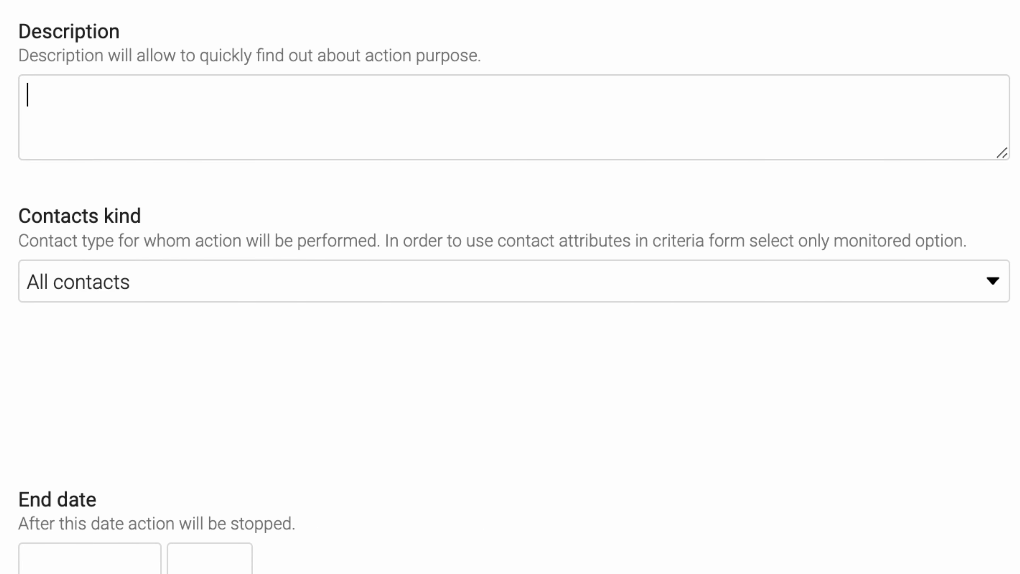
text(Action triggering pop-up regarding summer lottery)
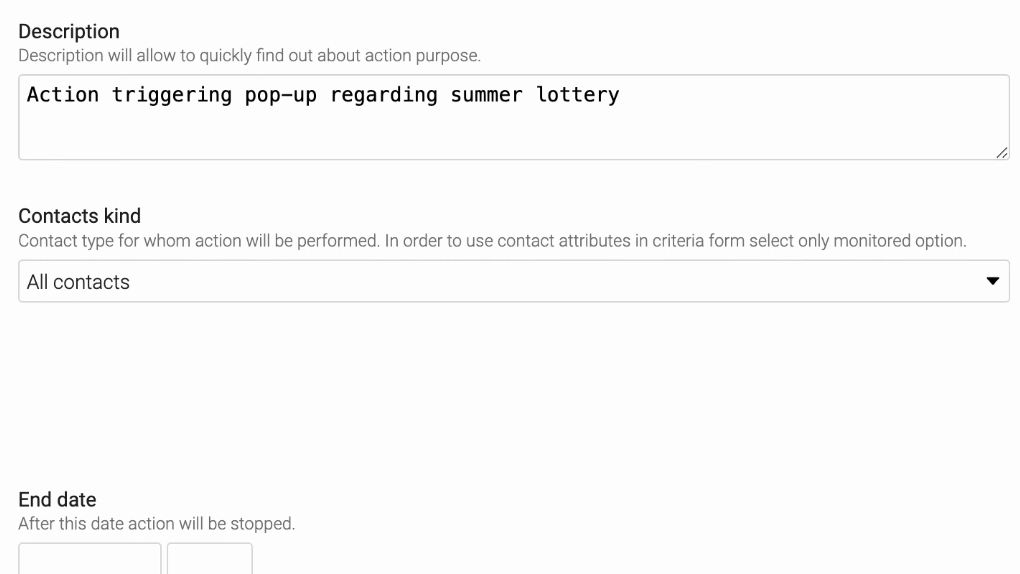
Tag the action with "Lottery" and "Summer".
click(156, 263)
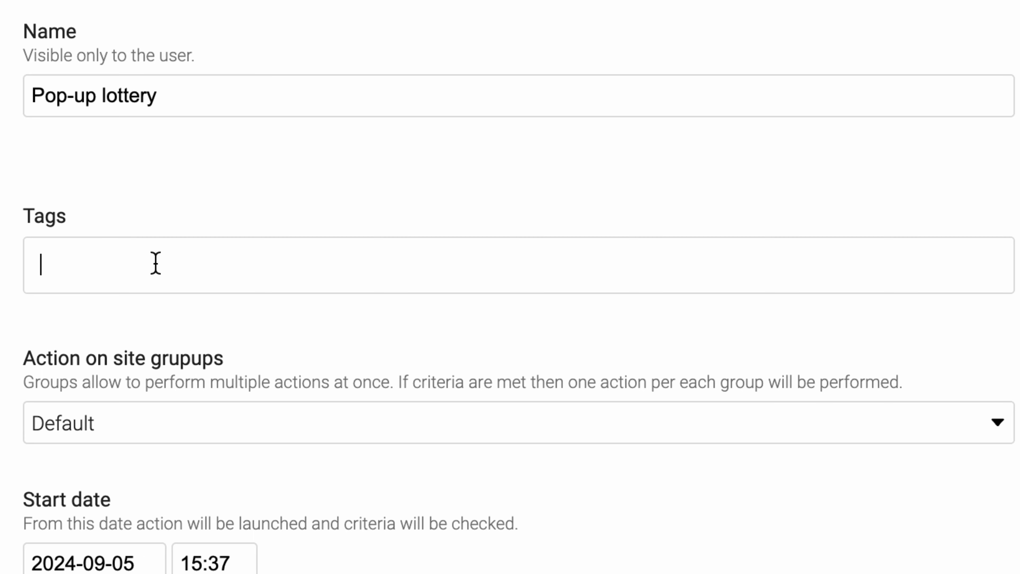
text(Lottery)
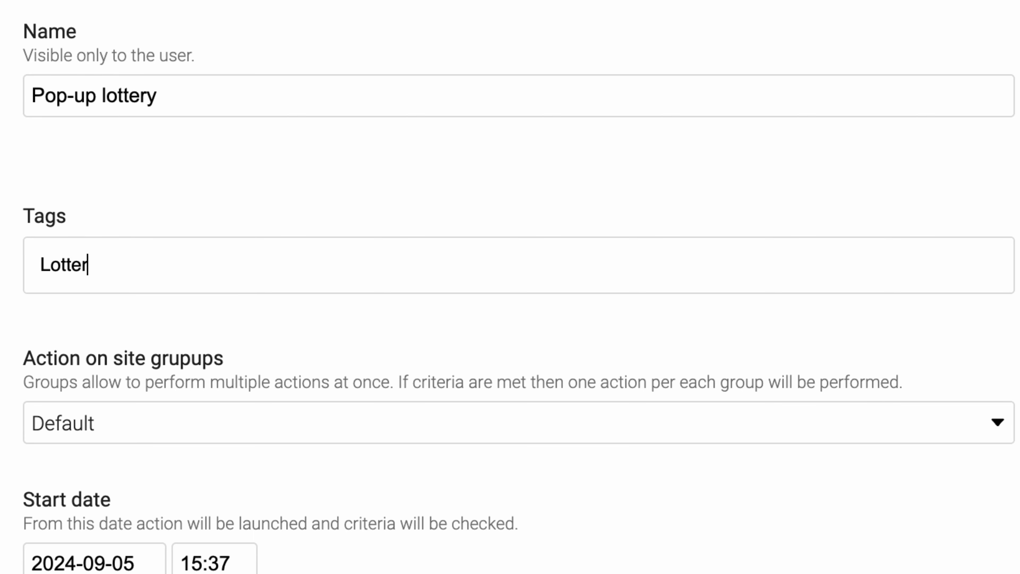
key(Return)
text(Summer)
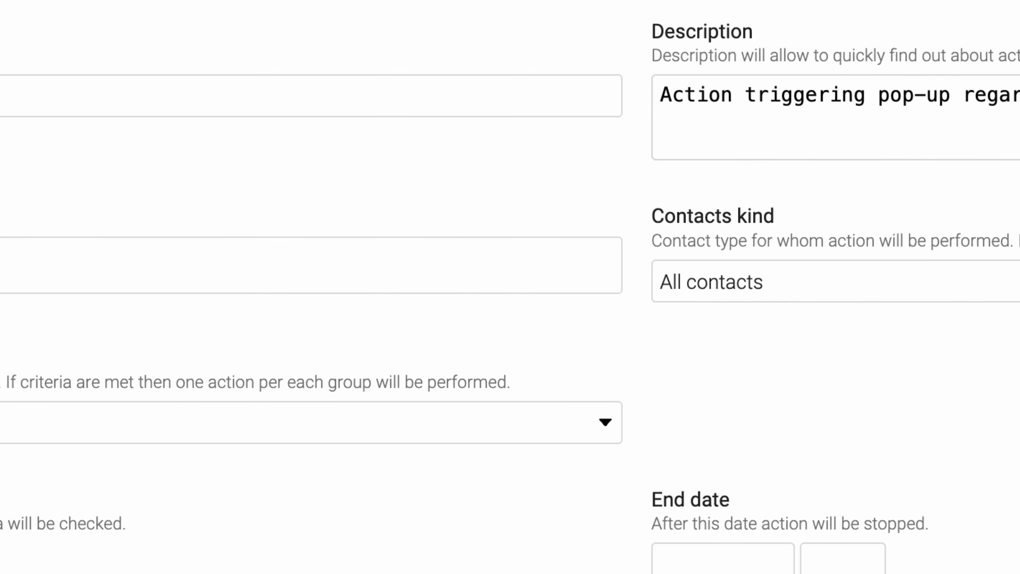
Keep all contacts as the contacts kind and assign the action to the Promo actions group.
click(119, 302)
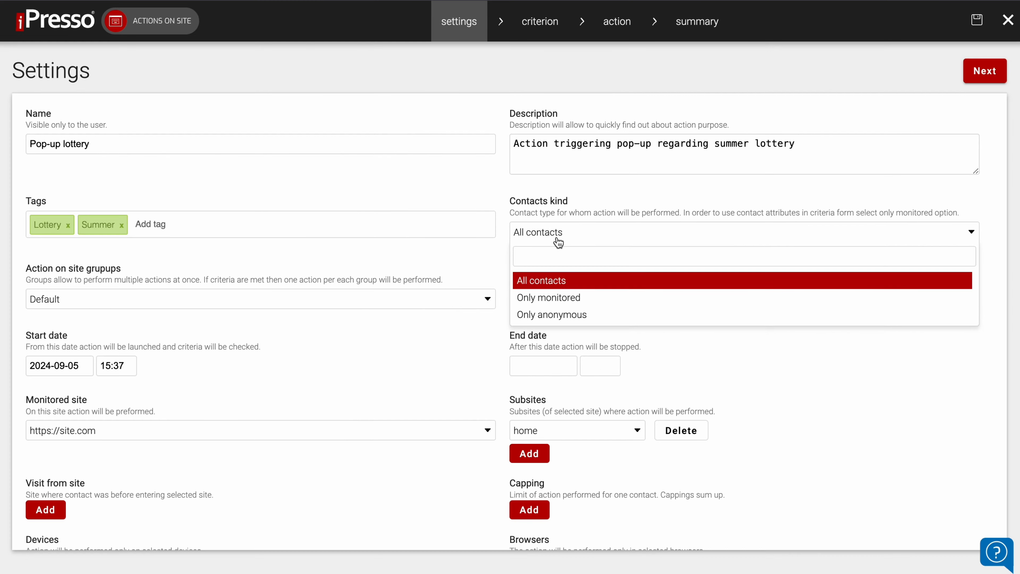
click(115, 386)
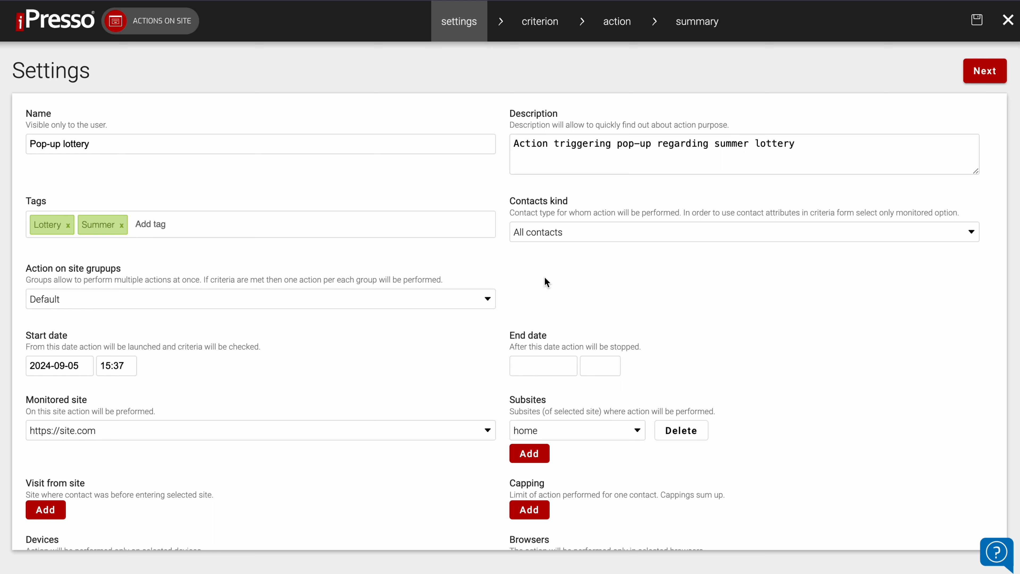
click(451, 300)
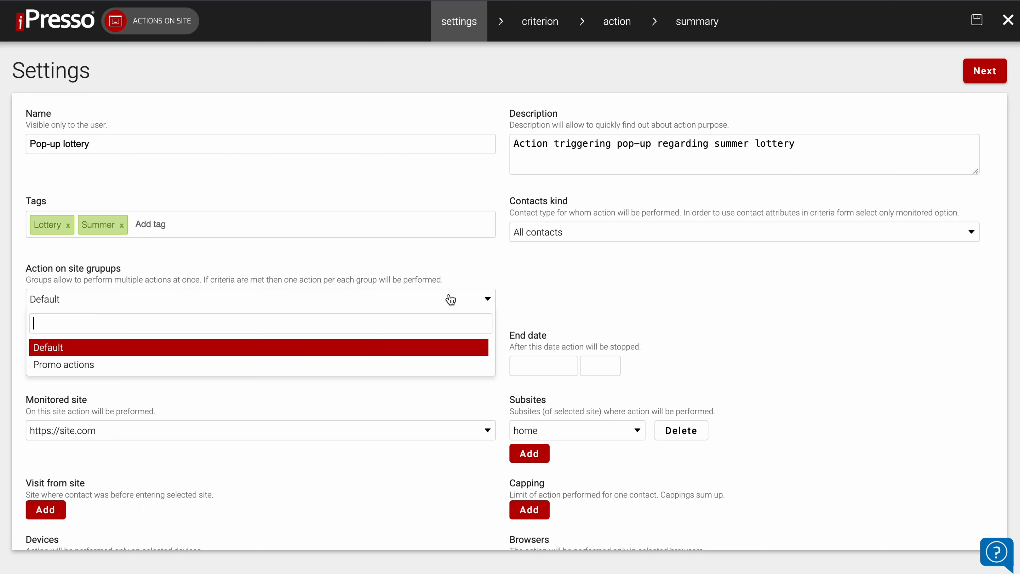
click(413, 364)
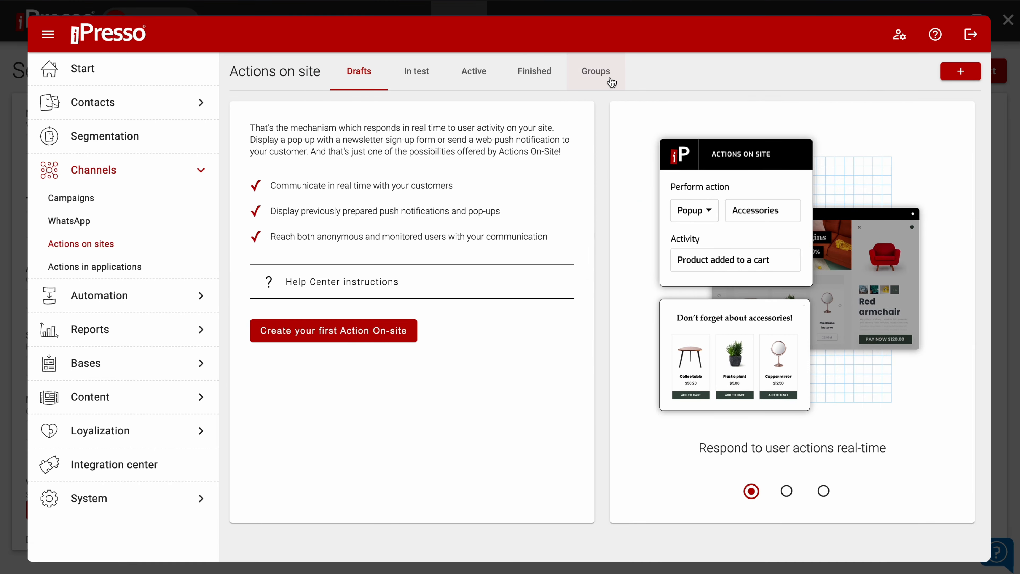
Create a new action on site group named "Promo actions" and save it.
click(611, 81)
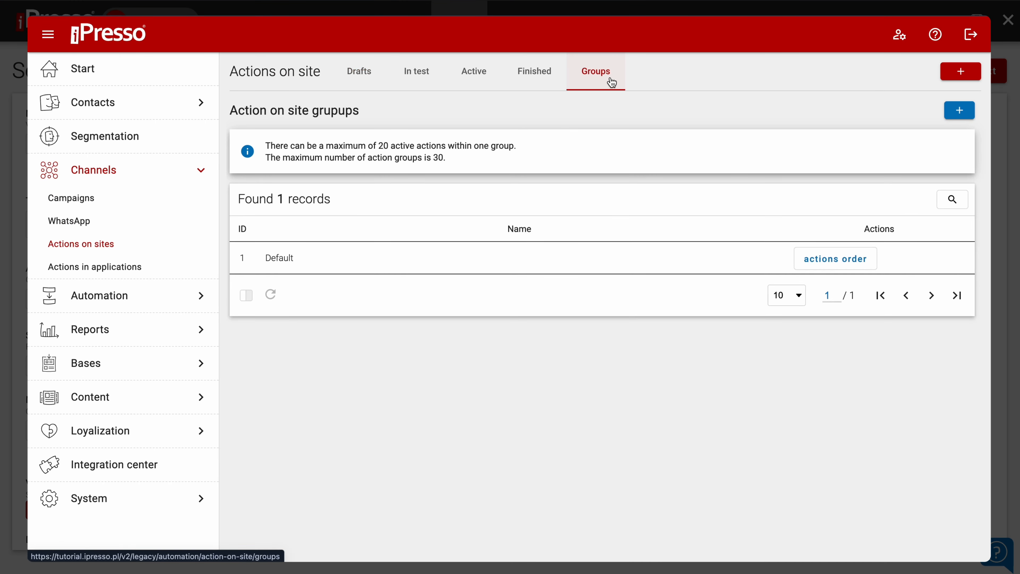
click(964, 116)
click(503, 224)
text(Promo actions)
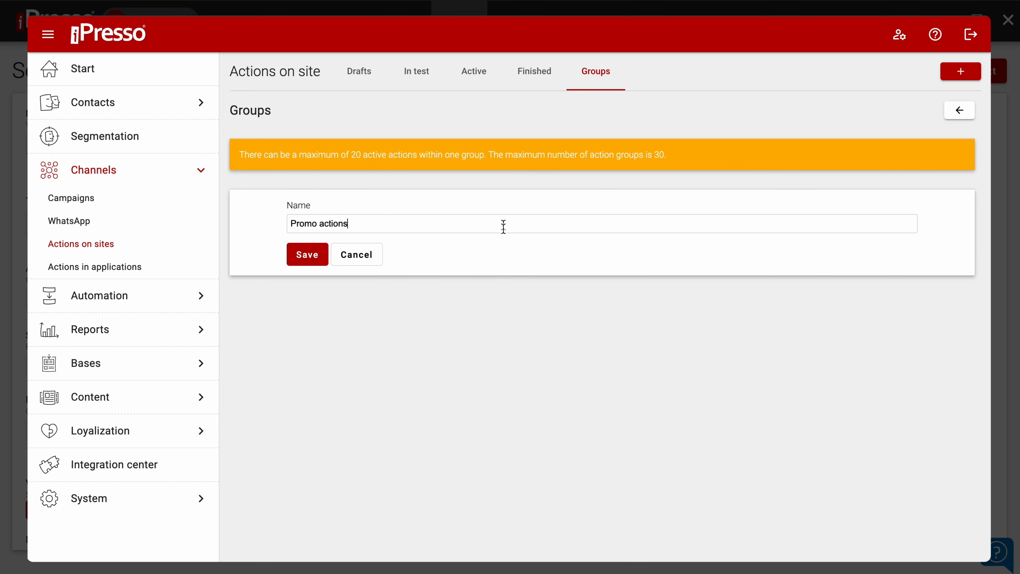
click(313, 253)
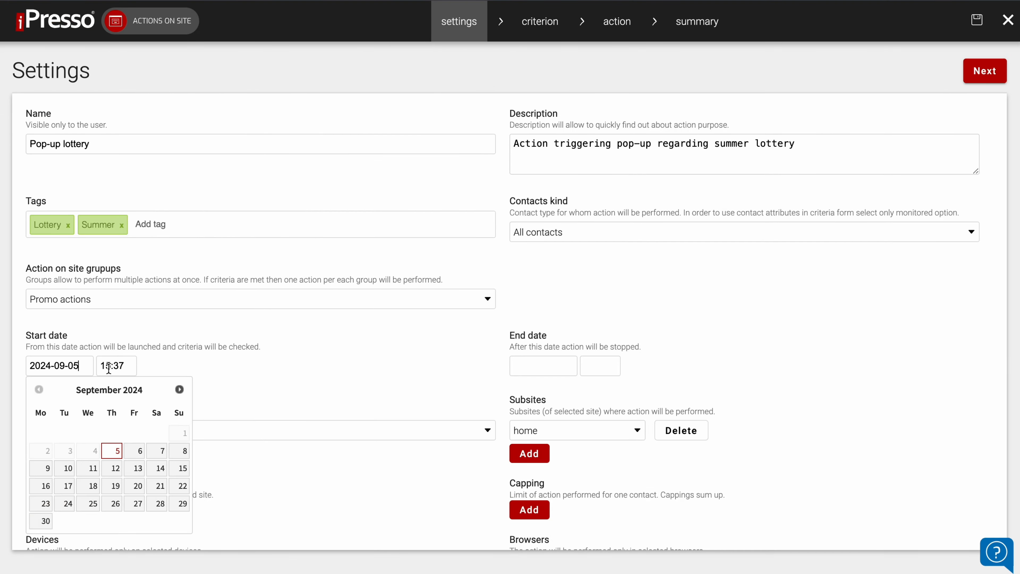
Set the action's start date to 2024-09-06 at 11:00.
click(116, 366)
scroll(132, 419, up, 20)
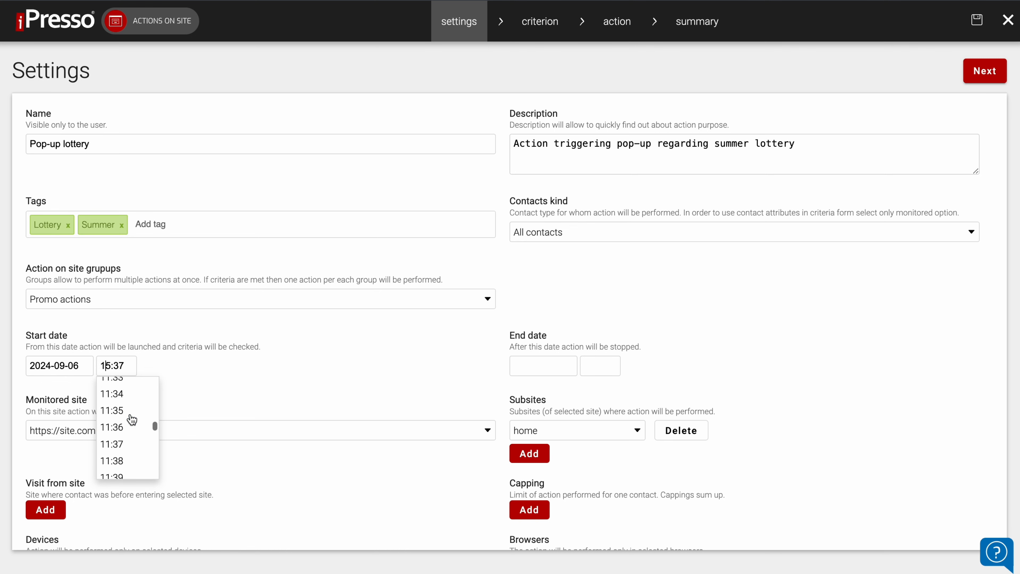
scroll(131, 419, down, 1)
click(136, 417)
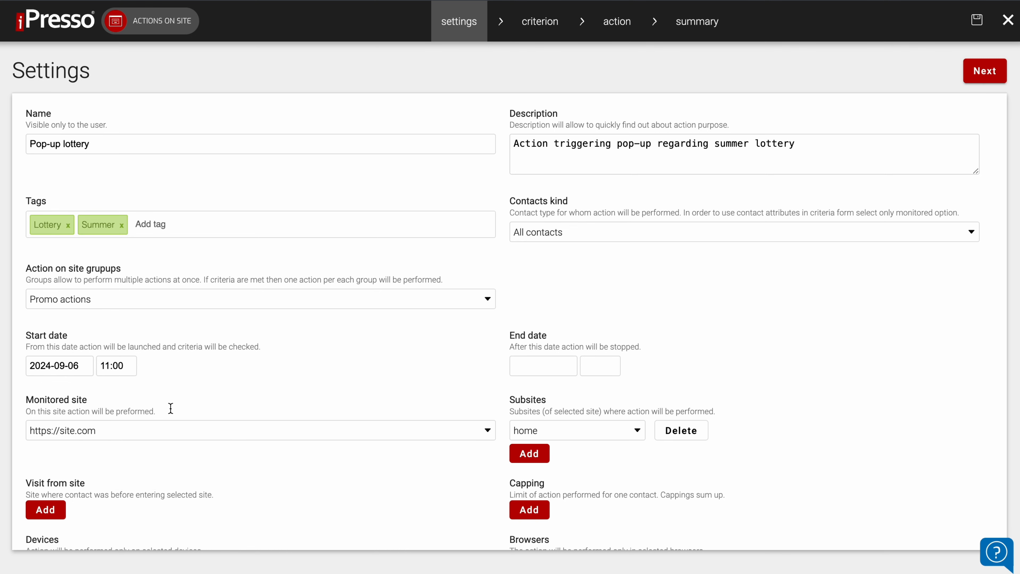
scroll(432, 389, down, 3)
click(410, 326)
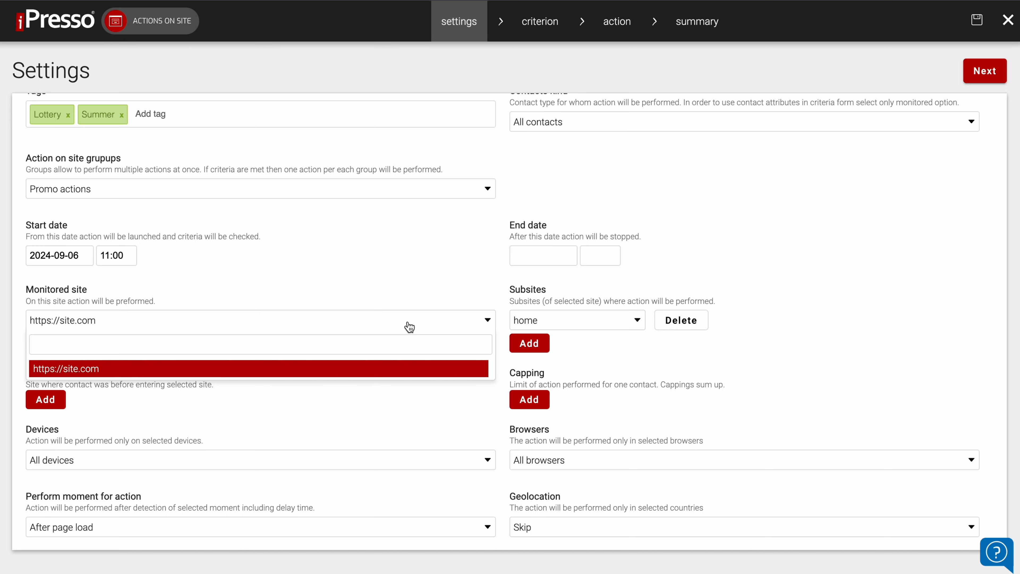
click(398, 302)
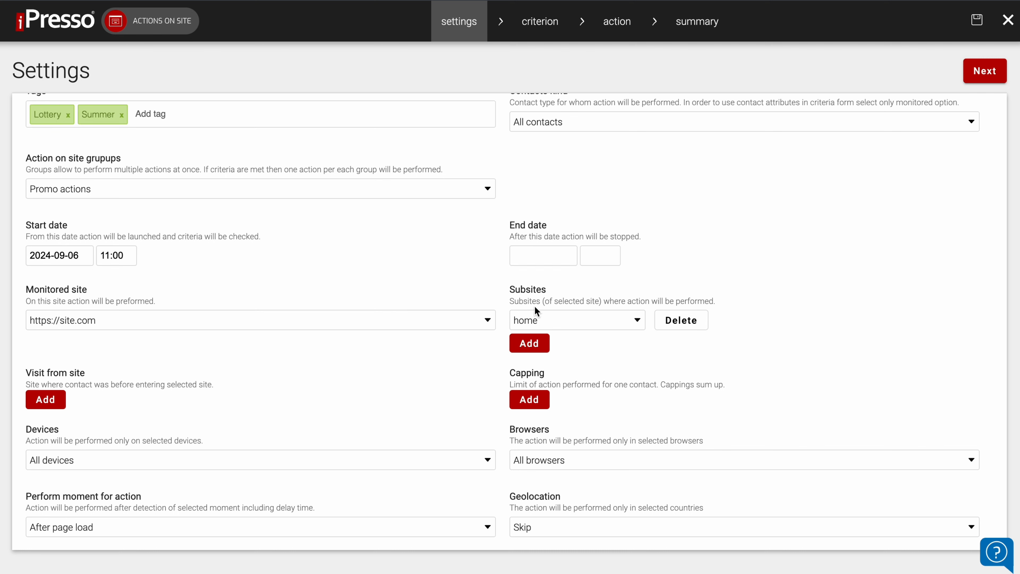
click(530, 342)
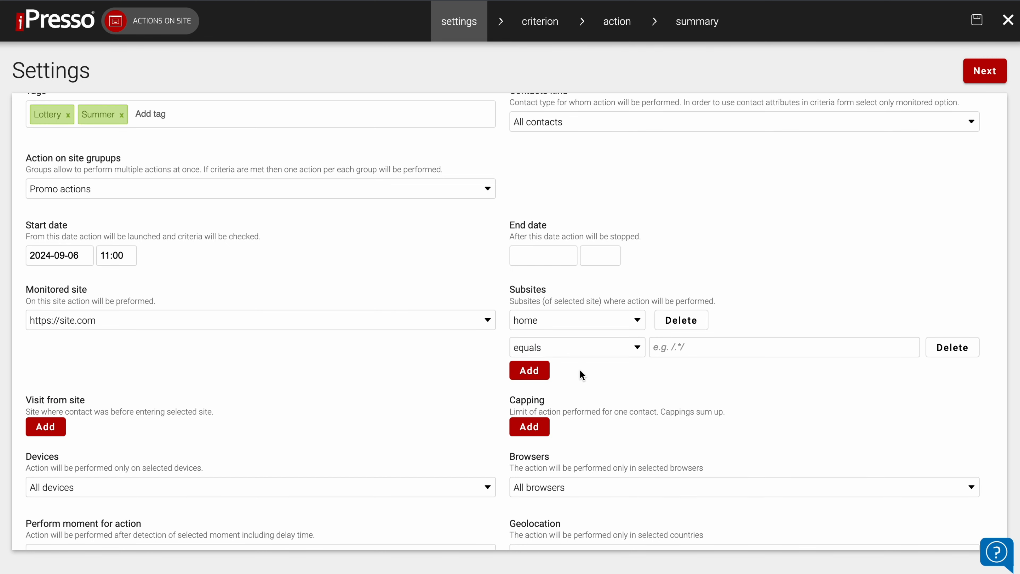
click(580, 358)
click(577, 407)
click(683, 349)
text(offer)
Add a capping that limits the action to 1 time per contact for 24 hours.
scroll(683, 388, down, 5)
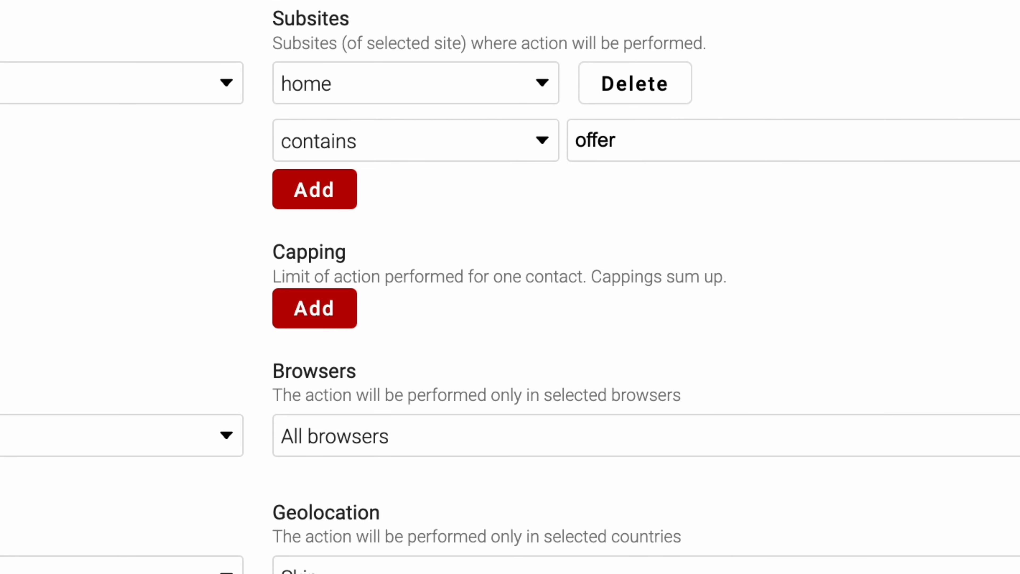
click(353, 310)
click(326, 310)
text(1)
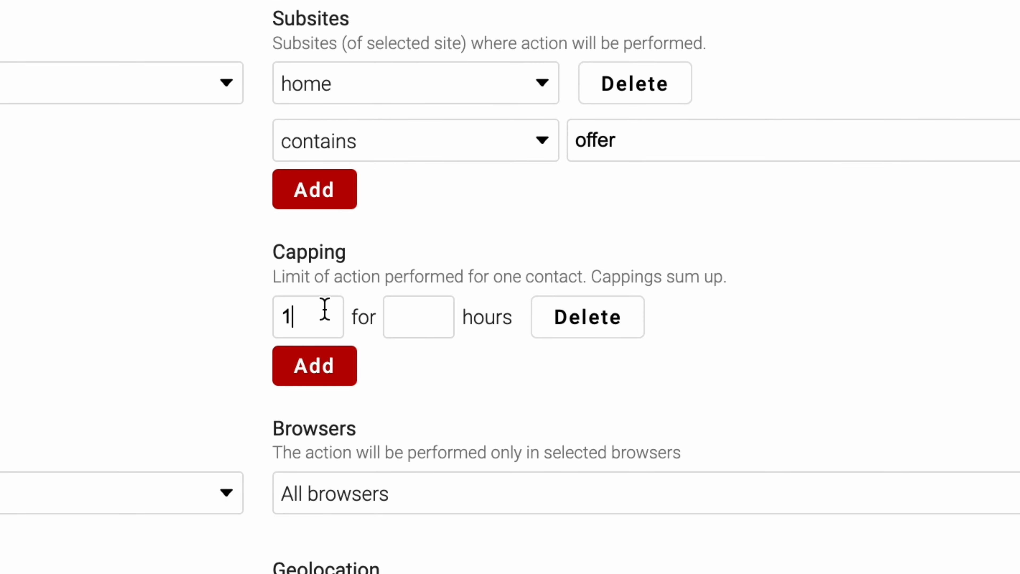
click(413, 313)
text(24)
Review the device and browser options, keeping all devices and all browsers selected.
click(987, 340)
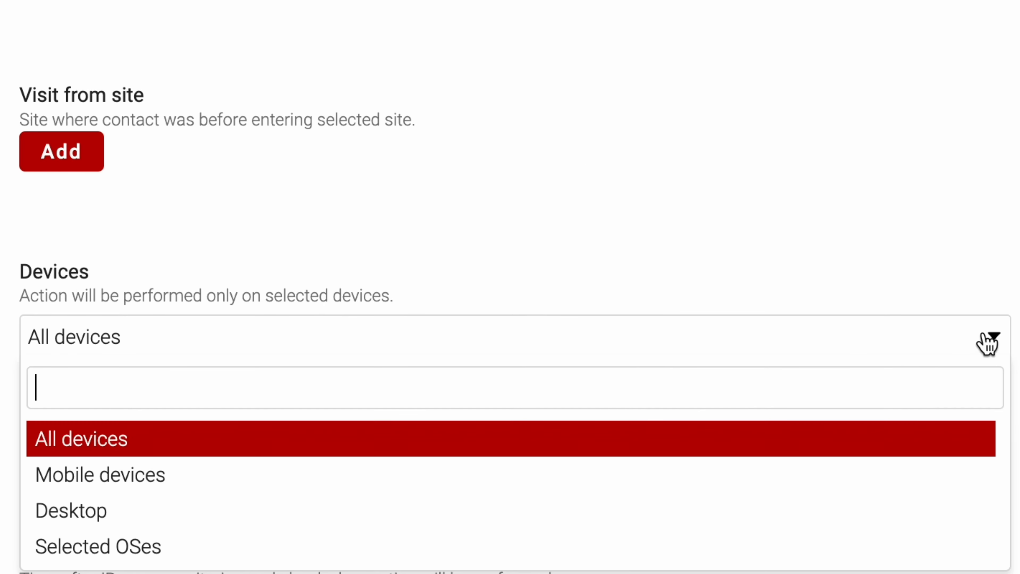
click(273, 337)
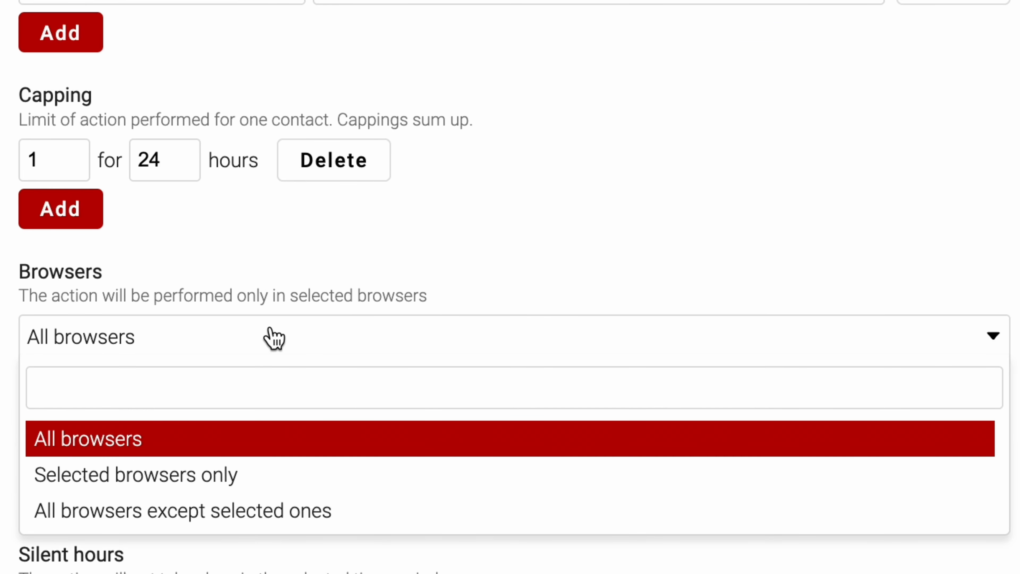
click(274, 338)
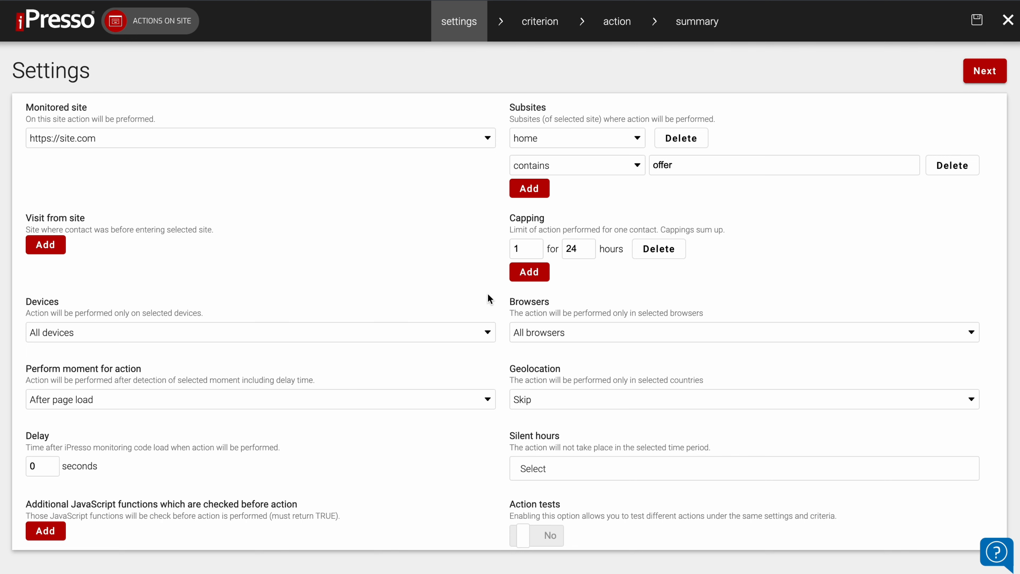
Set the perform moment to On page scroll and the percent of site to scroll to 5%.
scroll(450, 385, down, 1)
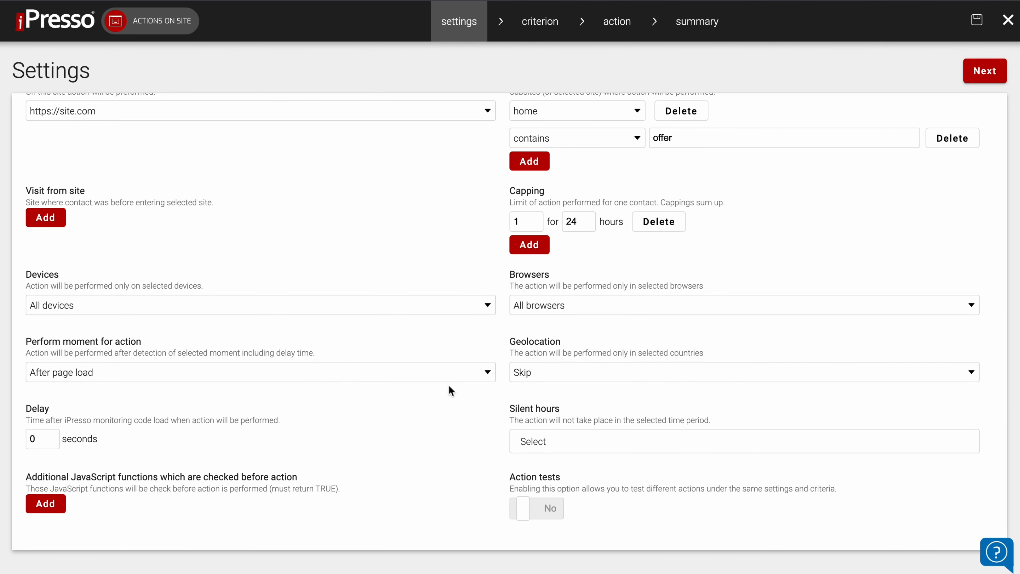
click(442, 374)
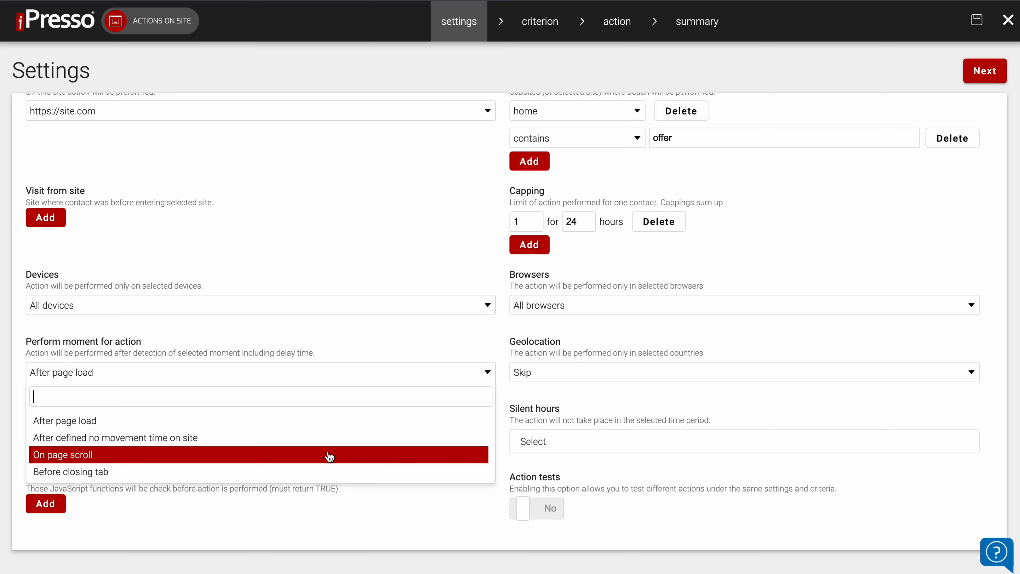
click(330, 456)
click(279, 378)
click(225, 455)
drag(517, 372, 535, 371)
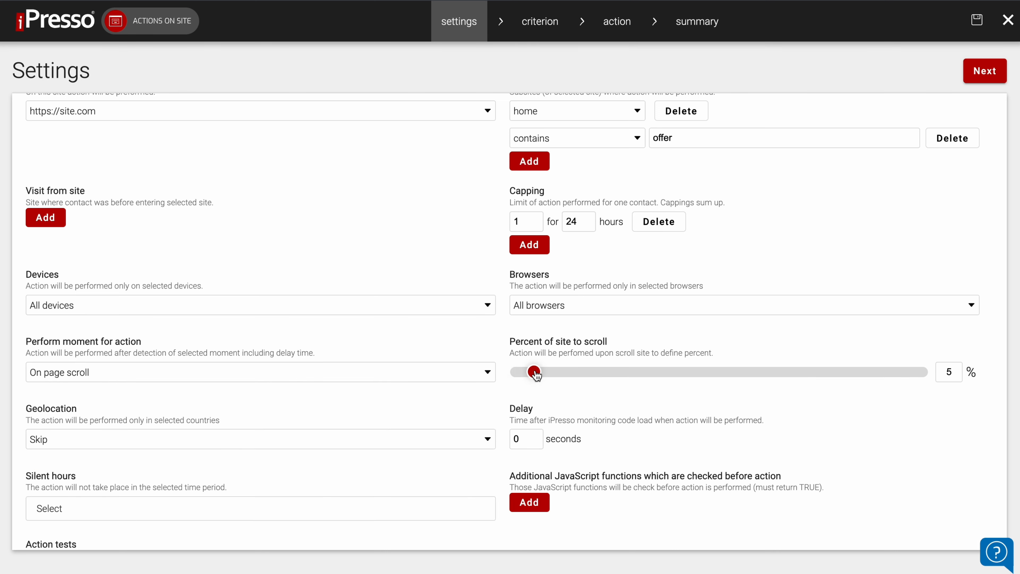
Set the action's delay to 3 seconds.
scroll(454, 406, down, 2)
double_click(516, 372)
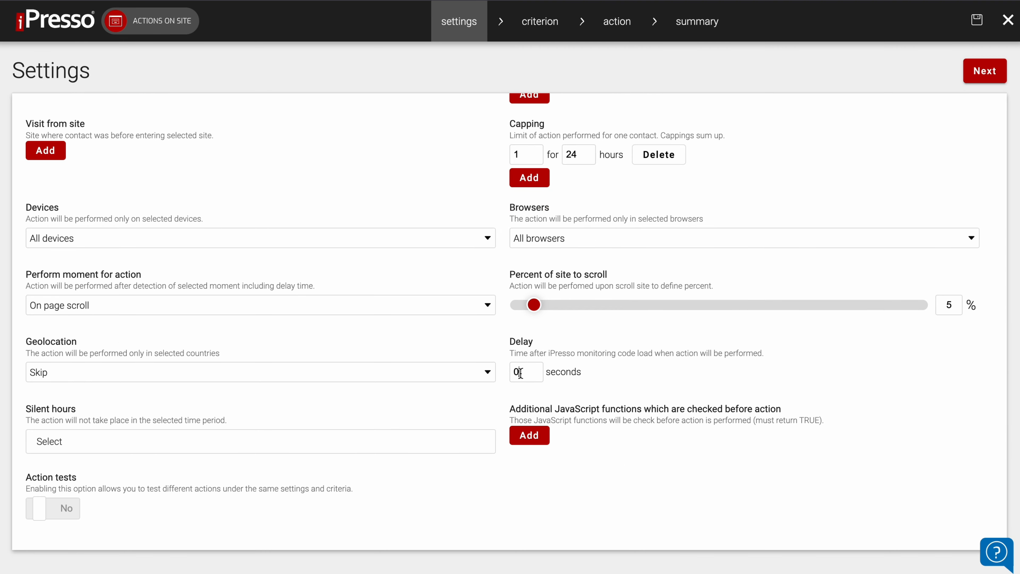
text(3)
Limit the geolocation to selected countries only and pick United Kingdom of Great Britain and Northern Ireland.
click(462, 379)
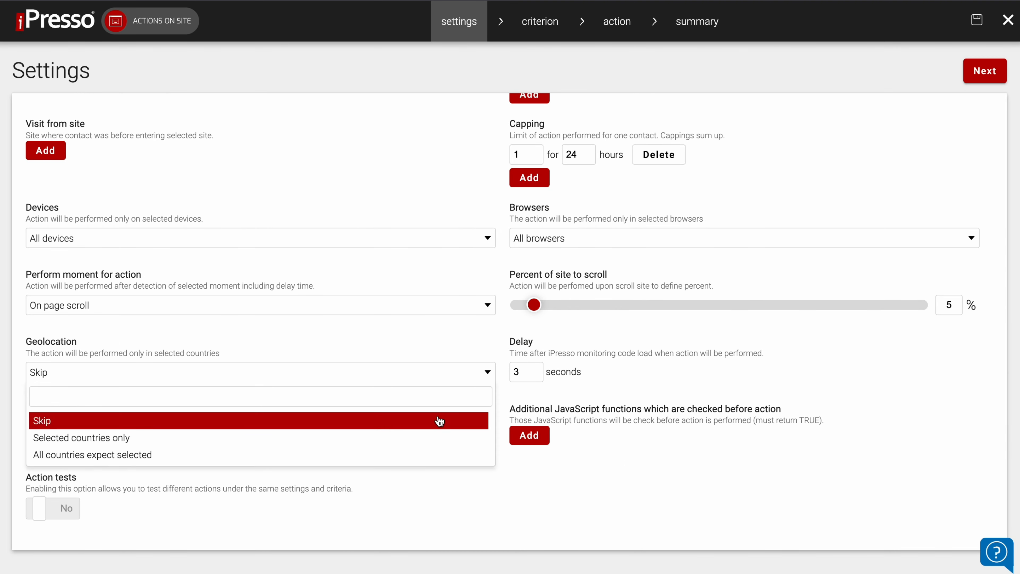
click(430, 436)
click(531, 377)
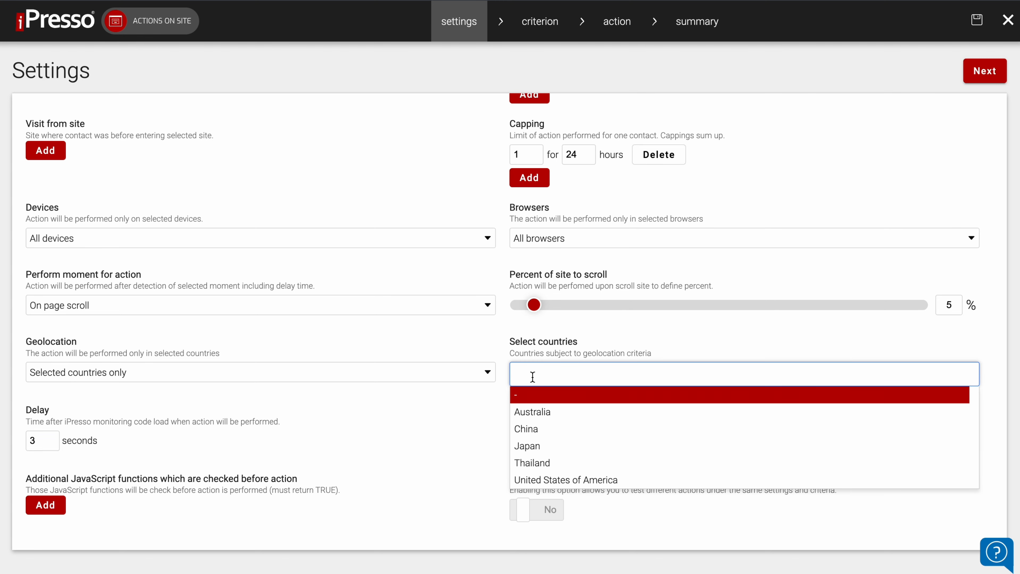
text(united)
click(553, 406)
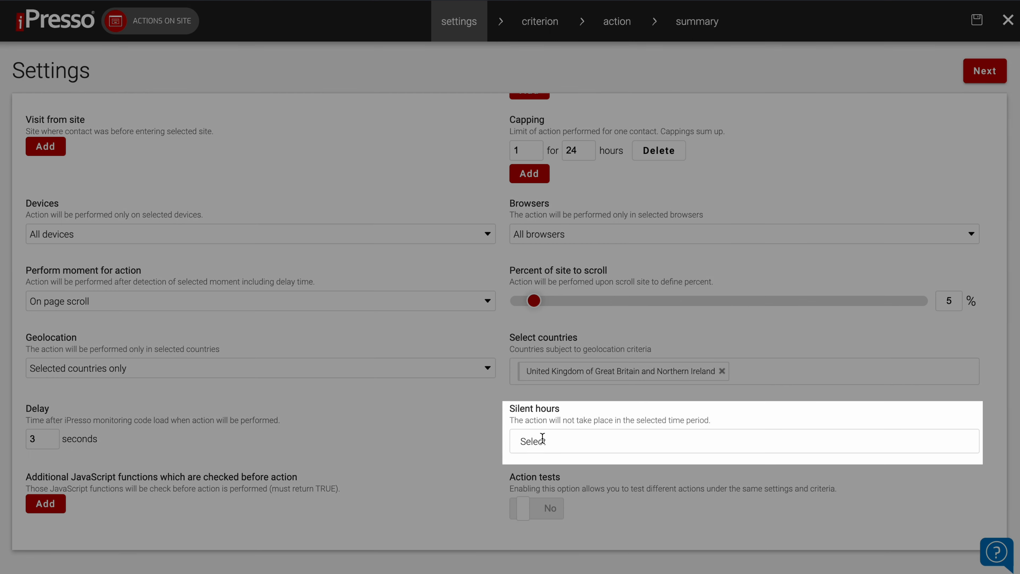
Set the silent hours to Weekend and add an empty entry for an additional JavaScript function check.
click(543, 440)
click(531, 459)
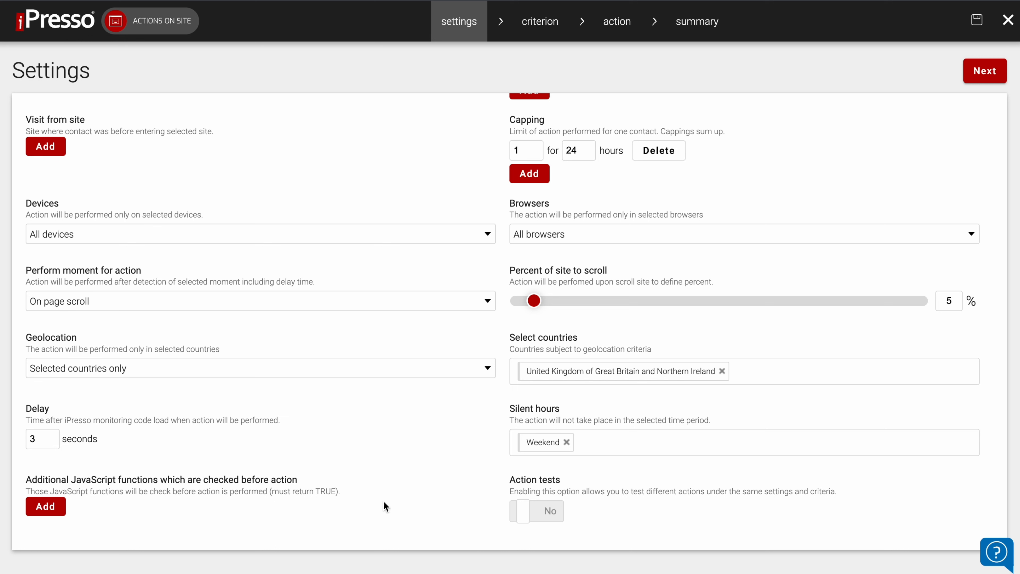
click(50, 513)
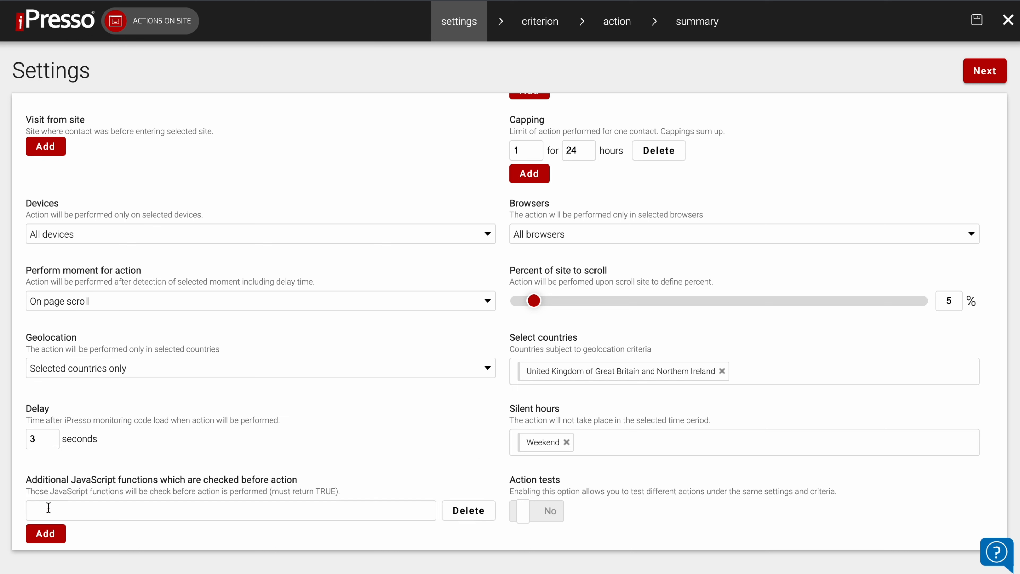
scroll(139, 517, down, 1)
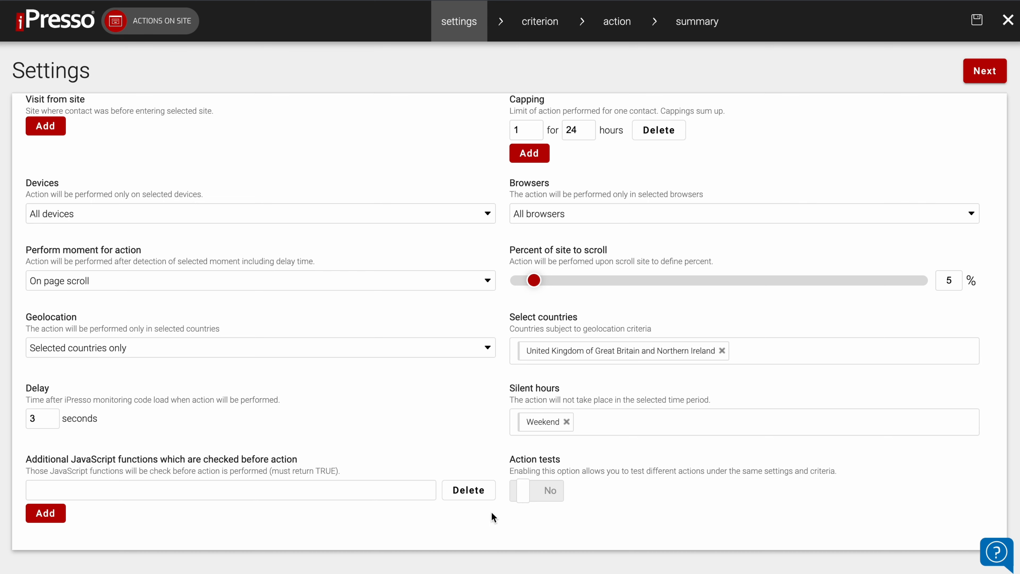
Delete the empty additional JavaScript function entry and toggle action tests on and back off.
click(482, 492)
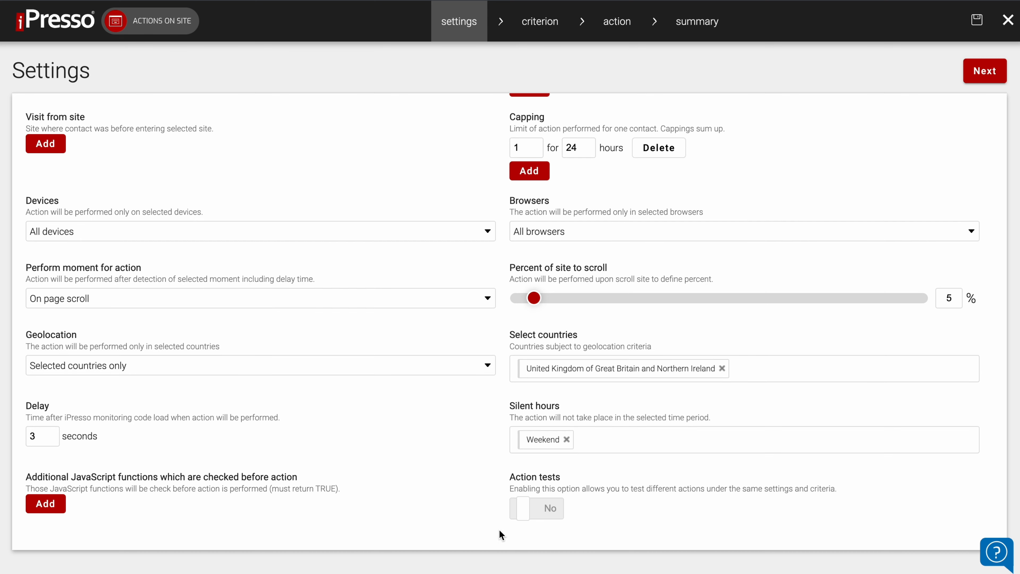
click(554, 509)
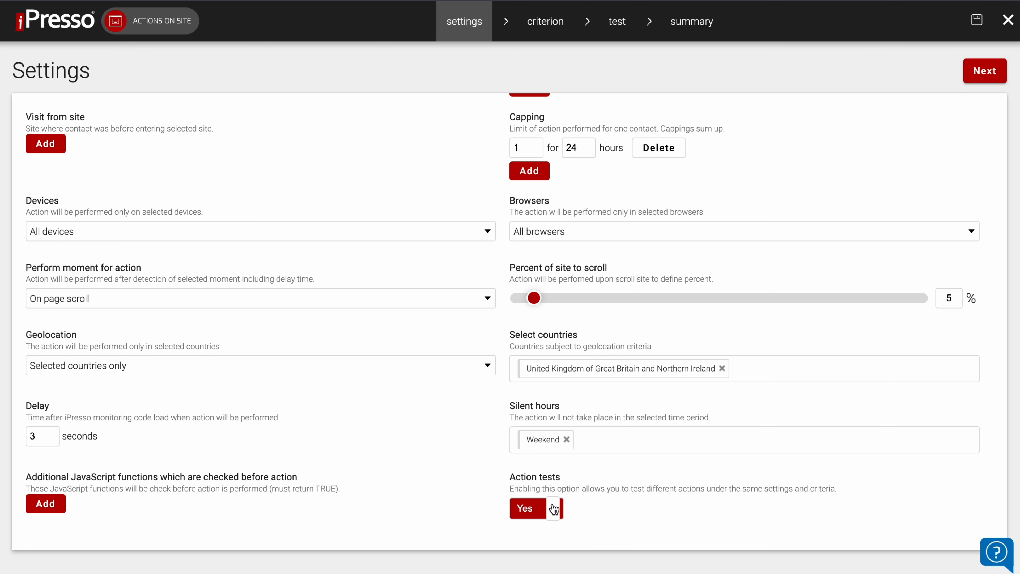
click(554, 509)
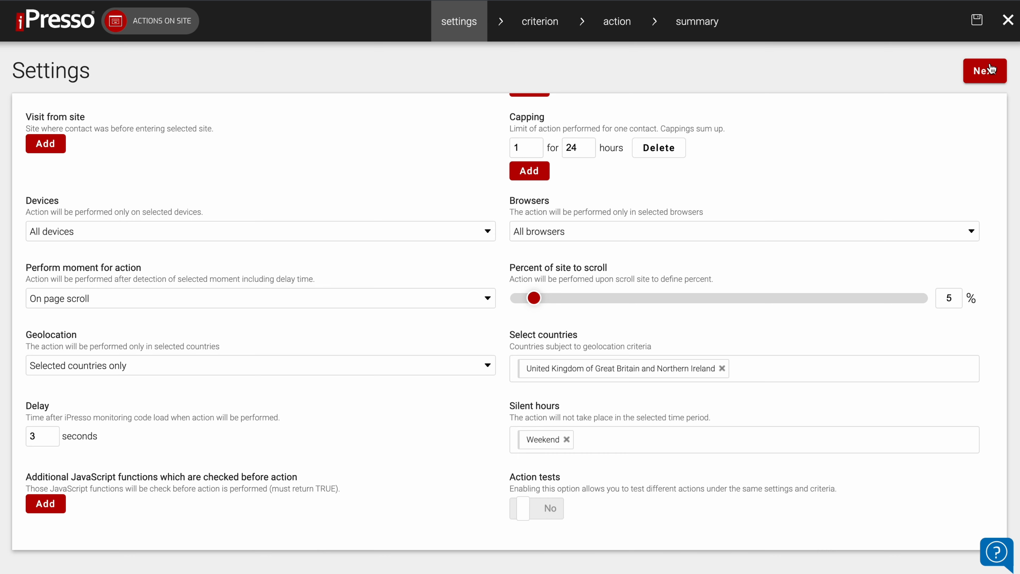
Go on to the criteria and define an Activity criterion: Visits on monitored websites, occurrences greater than or equal to 1.
click(986, 70)
click(72, 267)
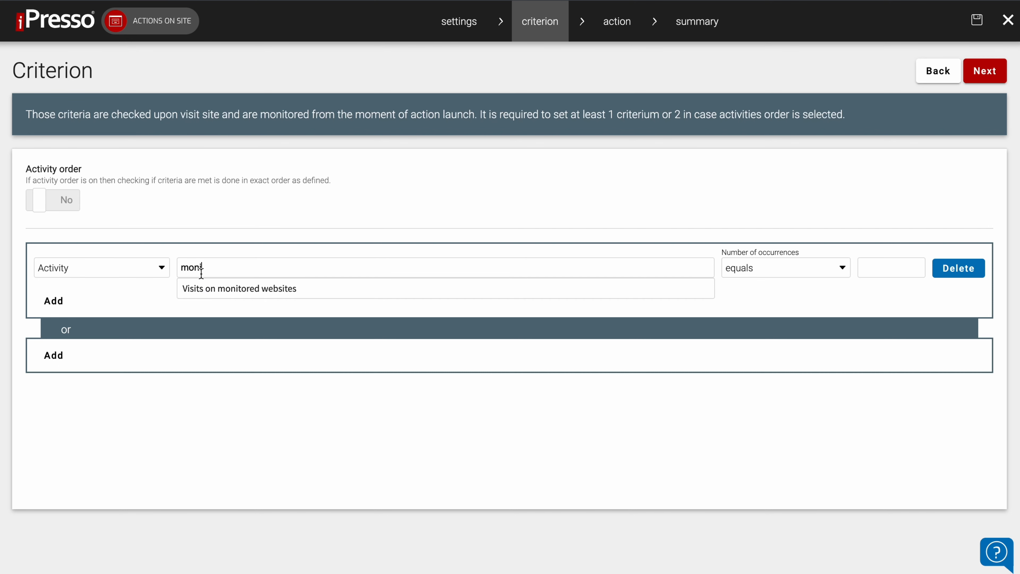
click(241, 288)
click(683, 273)
click(692, 338)
click(848, 259)
text(1)
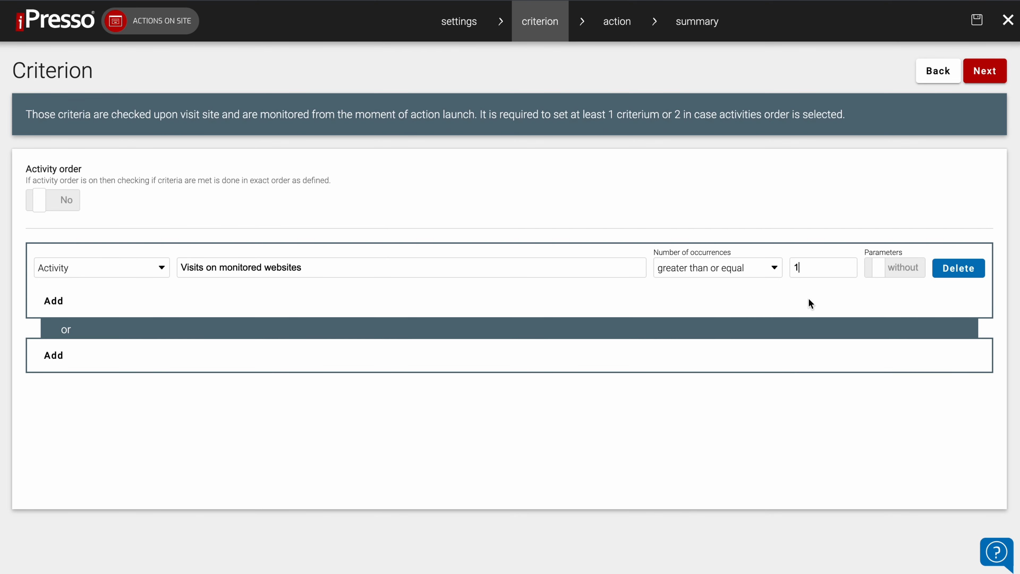
Change the criterion to the Action type Send e-mail campaign with occurrences greater than or equal to 1.
click(120, 268)
click(127, 322)
click(242, 268)
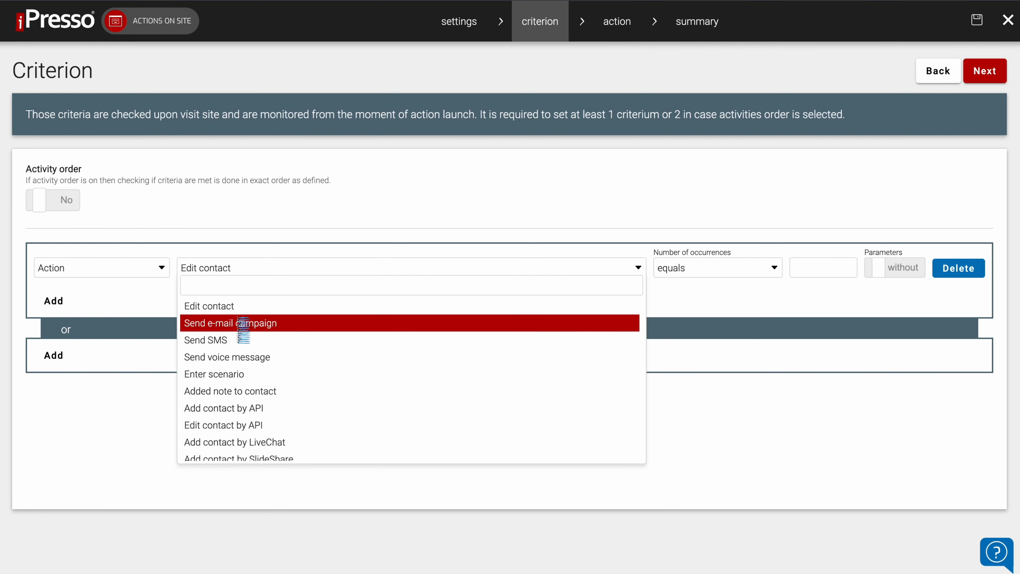
click(239, 323)
click(718, 268)
click(706, 340)
click(804, 267)
text(1)
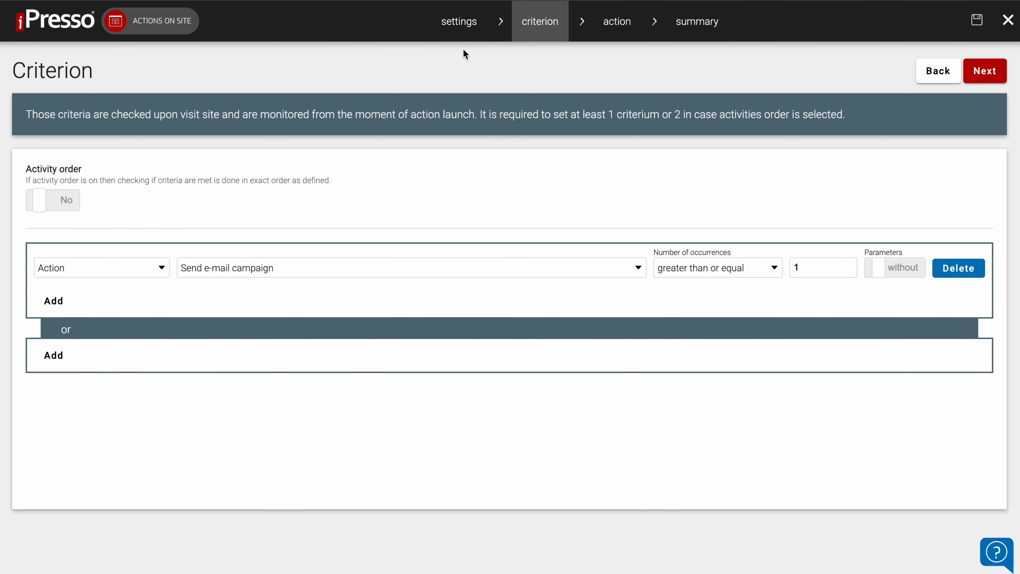
Return to the settings, change the contacts kind to the only monitored option and reopen the criteria.
click(460, 23)
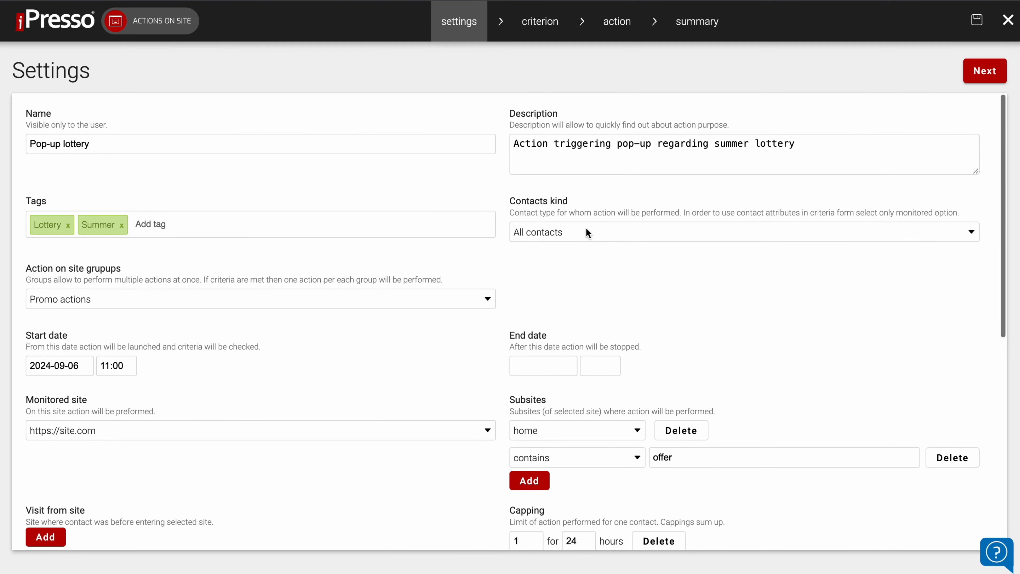
click(639, 319)
click(540, 21)
Add a fresh Activity criterion for Visits on monitored websites with the number of occurrences greater than or equal to 1.
click(196, 253)
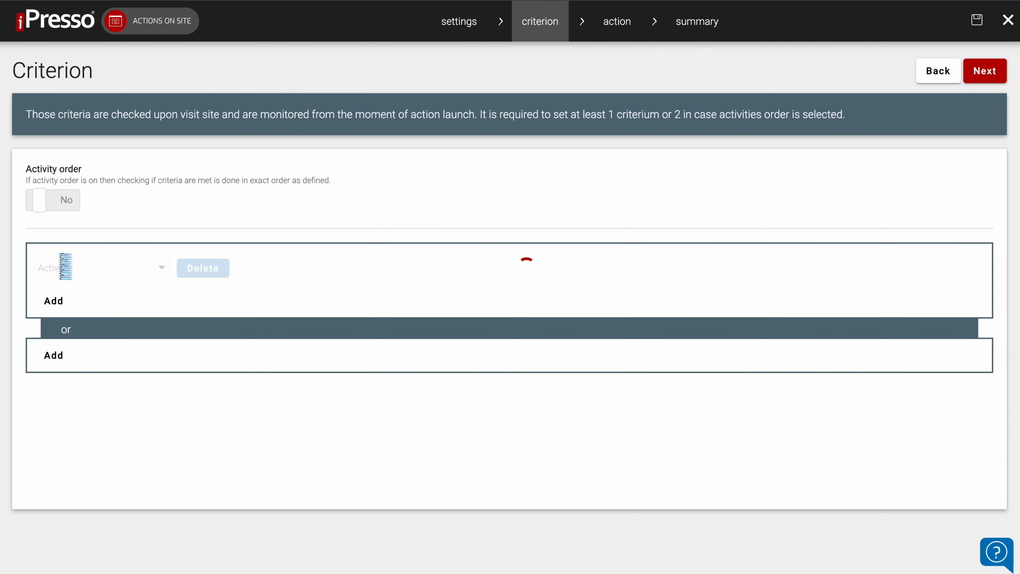
click(143, 274)
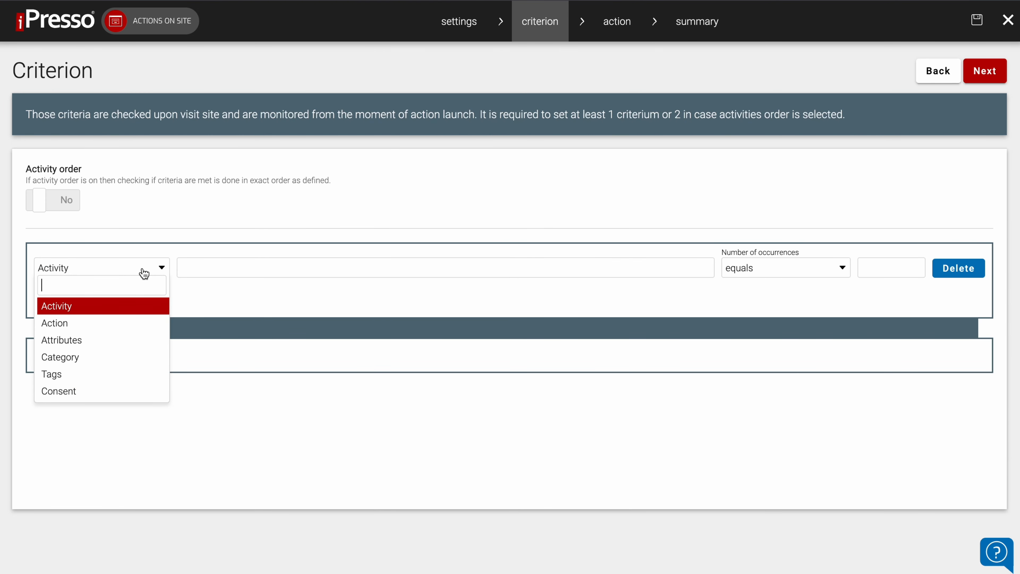
click(143, 273)
click(212, 272)
click(683, 268)
click(683, 340)
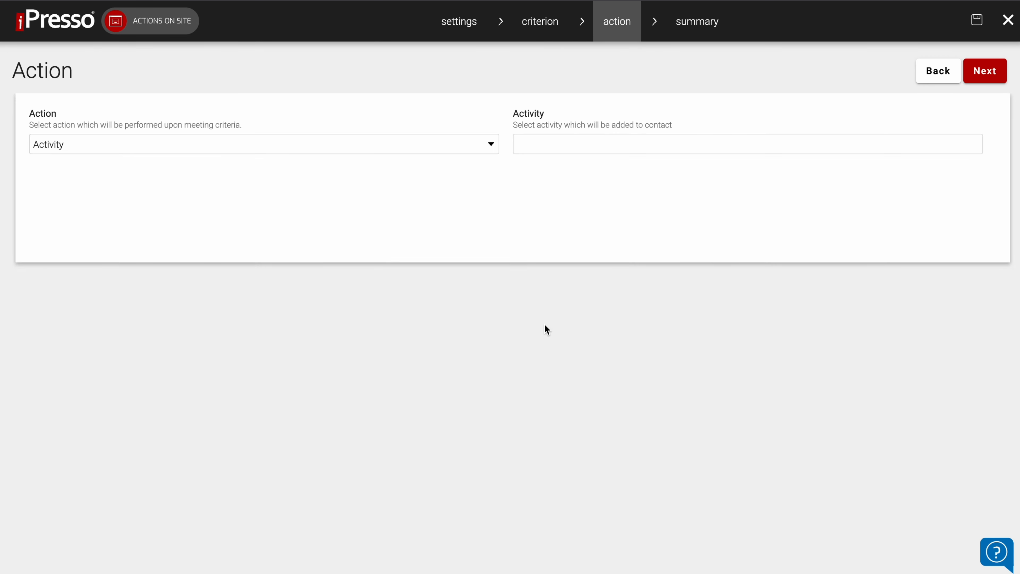
Choose Popup as the action performed upon meeting the criteria and select the Summer lottery pop-up creation.
click(445, 151)
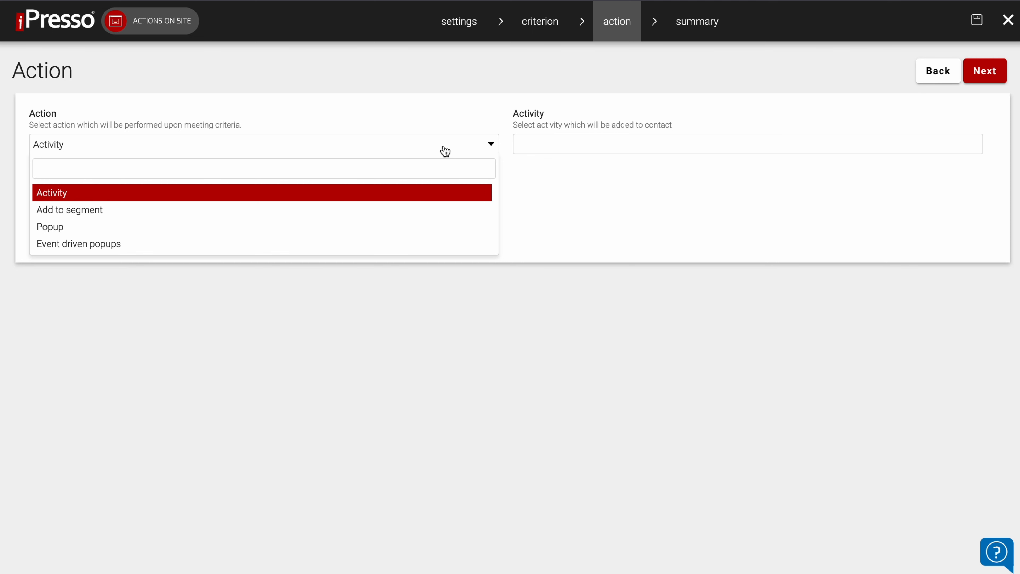
click(349, 226)
click(547, 145)
click(550, 192)
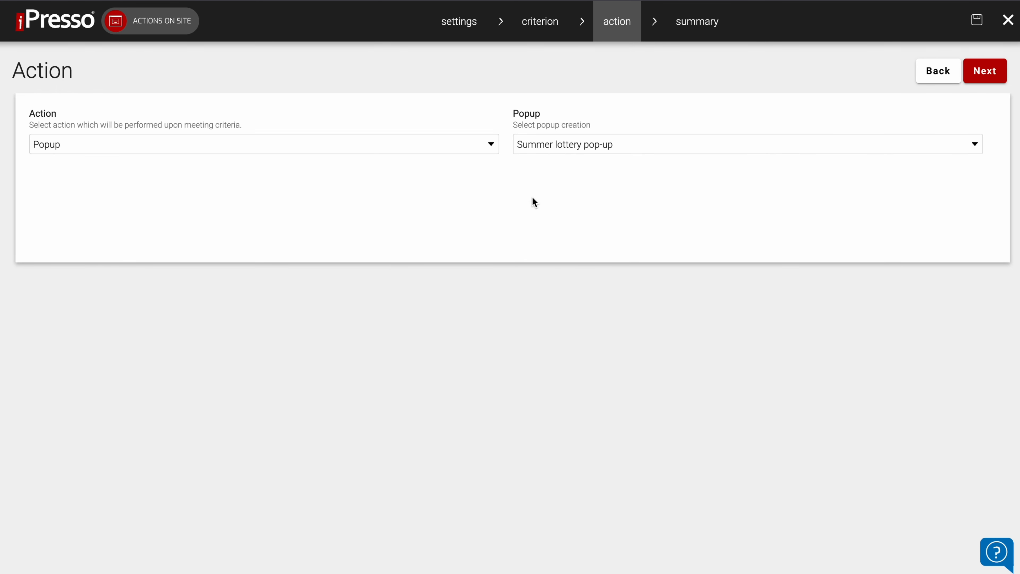
Switch the action to Event driven popups and add a popup event entry.
click(446, 150)
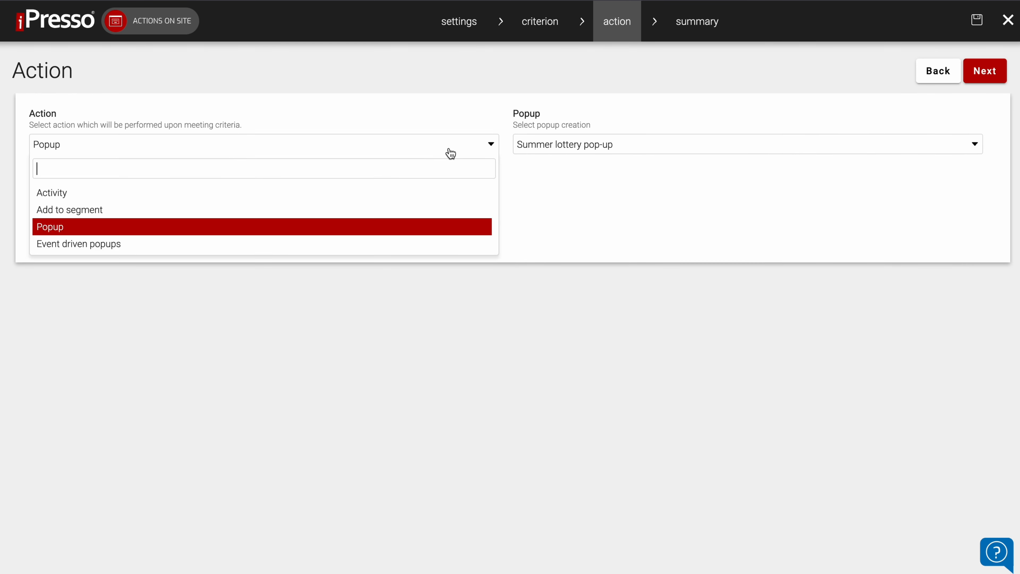
click(360, 244)
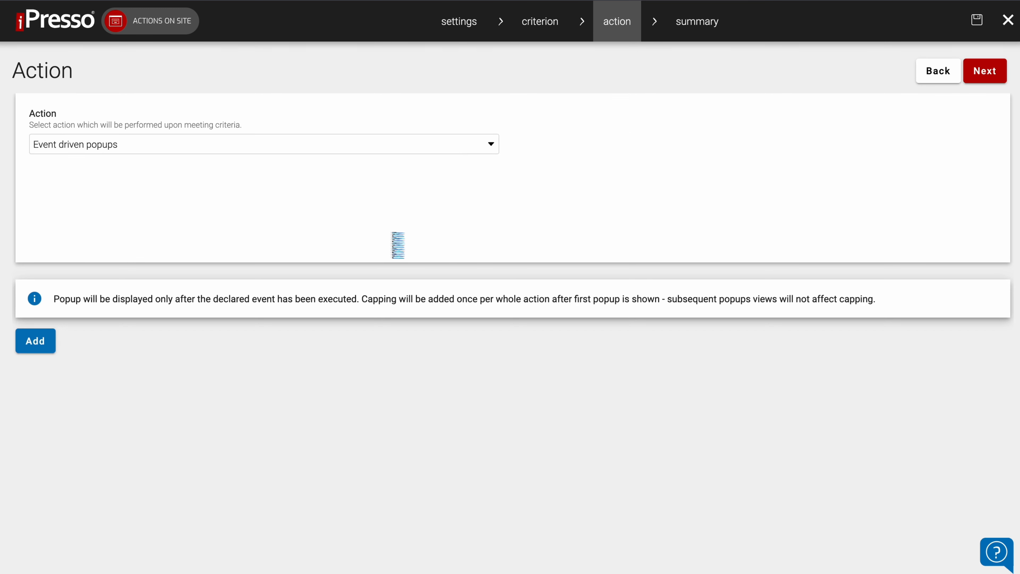
click(32, 348)
scroll(249, 390, down, 1)
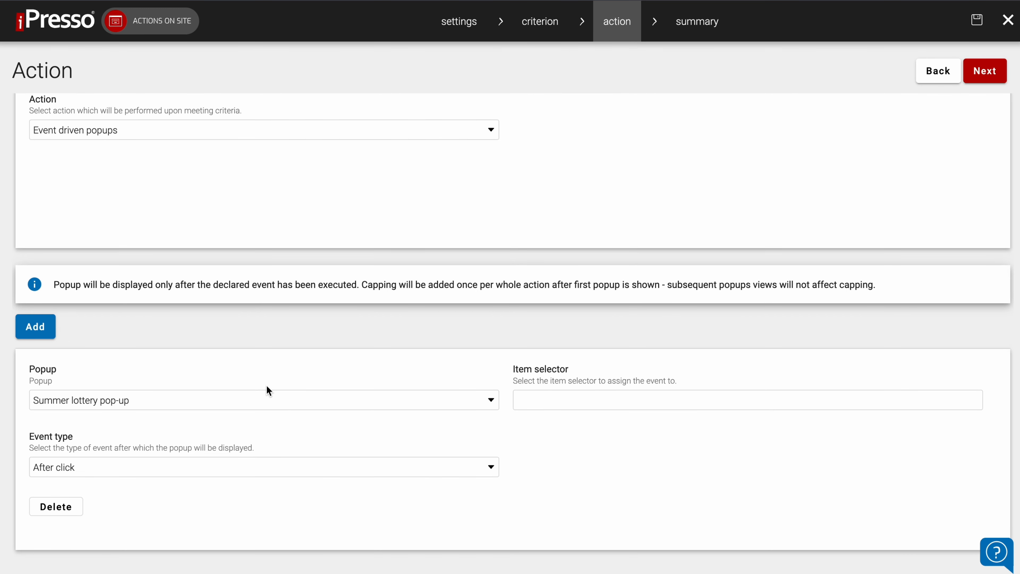
scroll(268, 391, up, 1)
Switch the action to JavaScript and after that to Change contact's attribute.
click(176, 156)
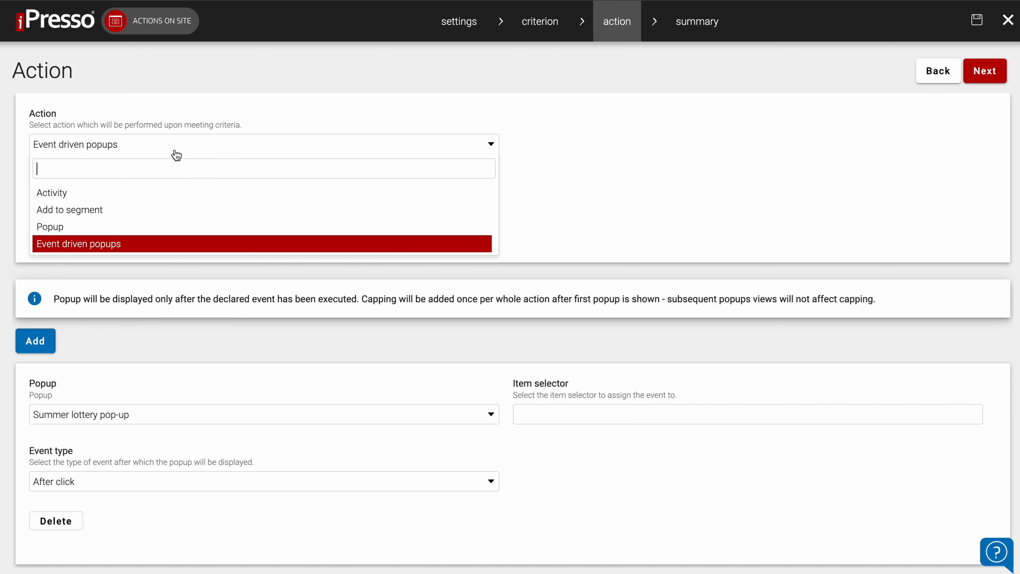
text(java)
click(143, 195)
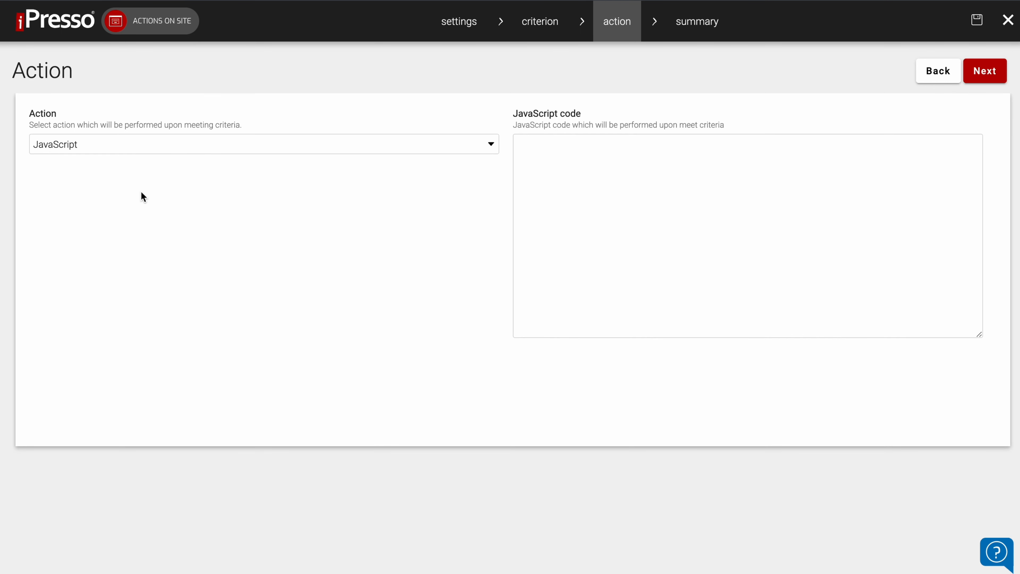
click(157, 147)
text(att)
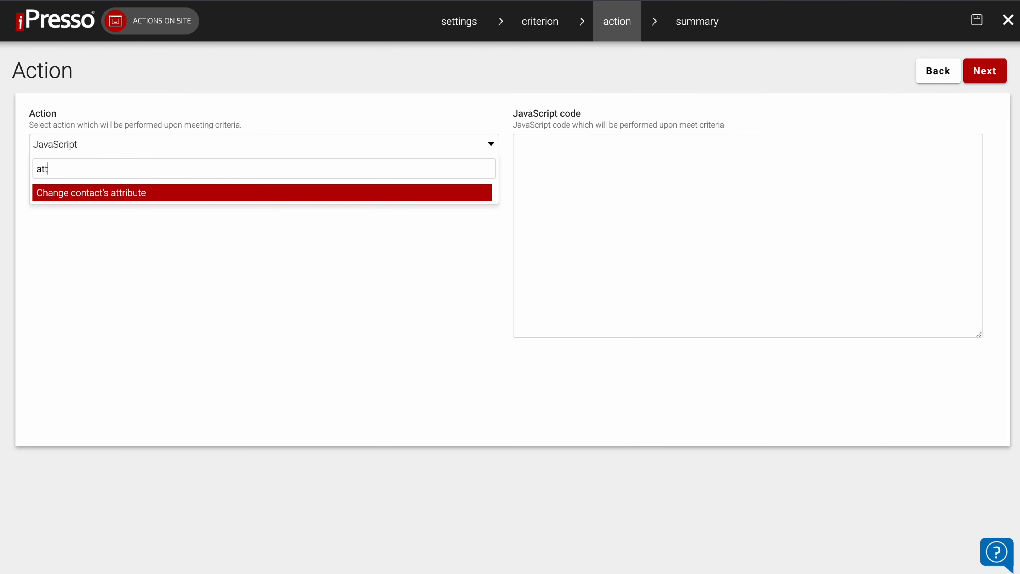
click(157, 194)
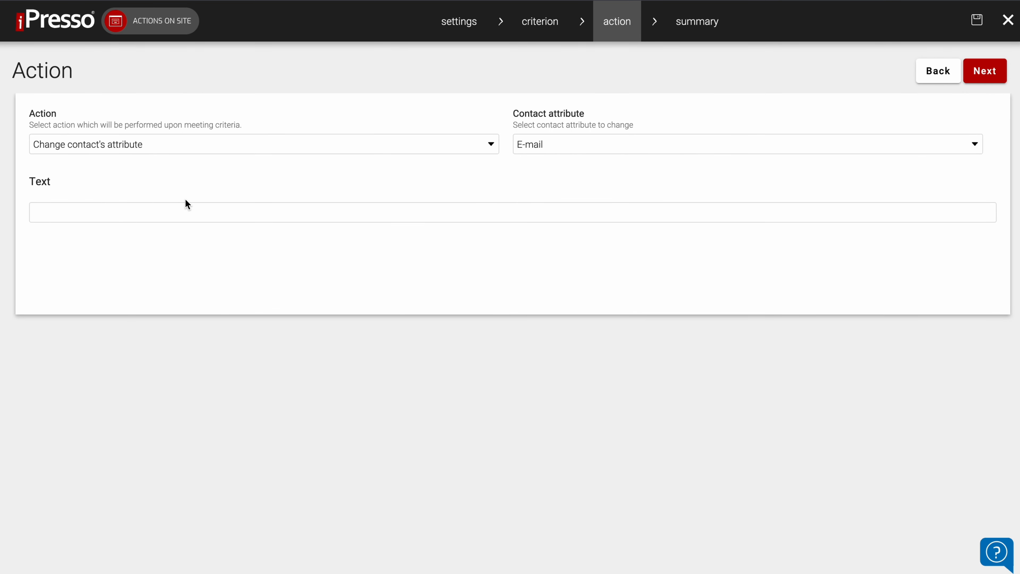
Set the action back to Popup with the Summer lottery pop-up creation.
click(167, 147)
text(pop)
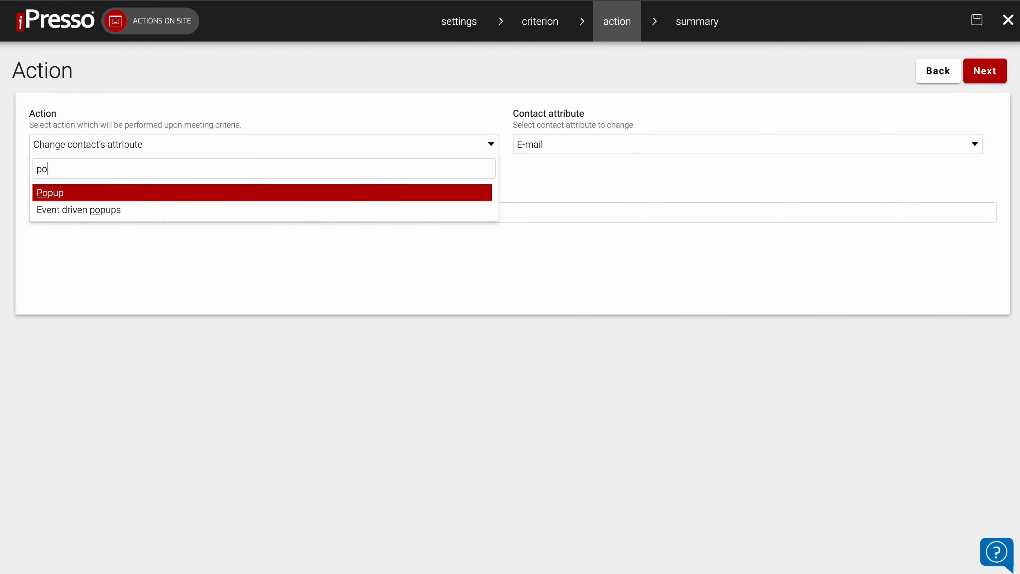
click(167, 193)
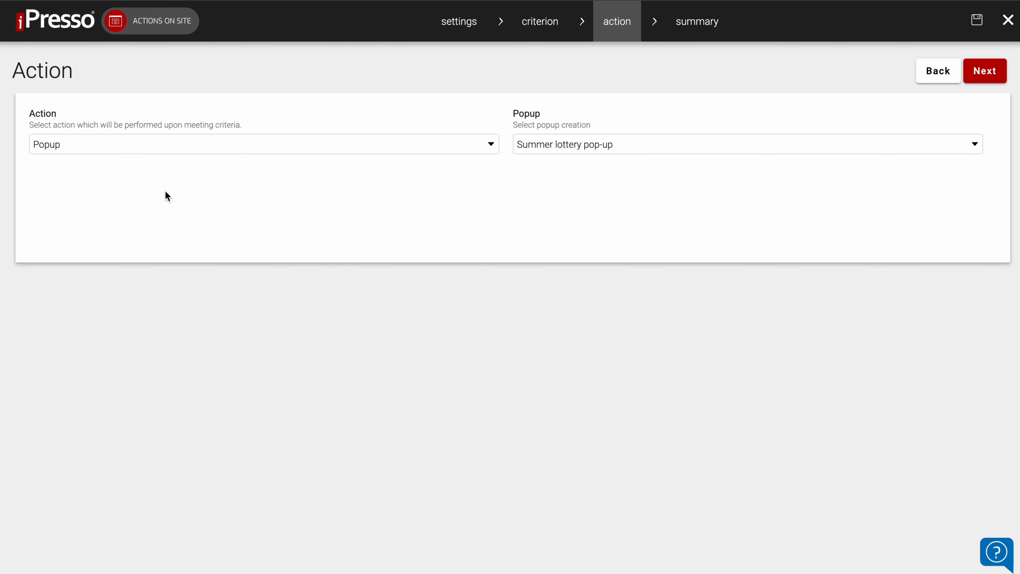
Go on to the summary, check all listed entries and save the action on site.
click(988, 71)
scroll(874, 281, down, 10)
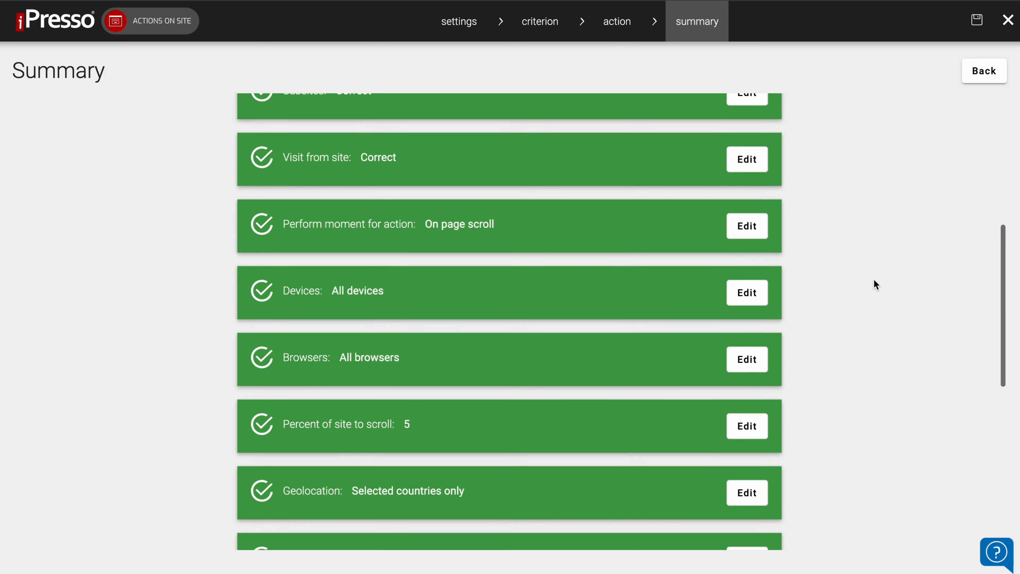
scroll(874, 278, down, 4)
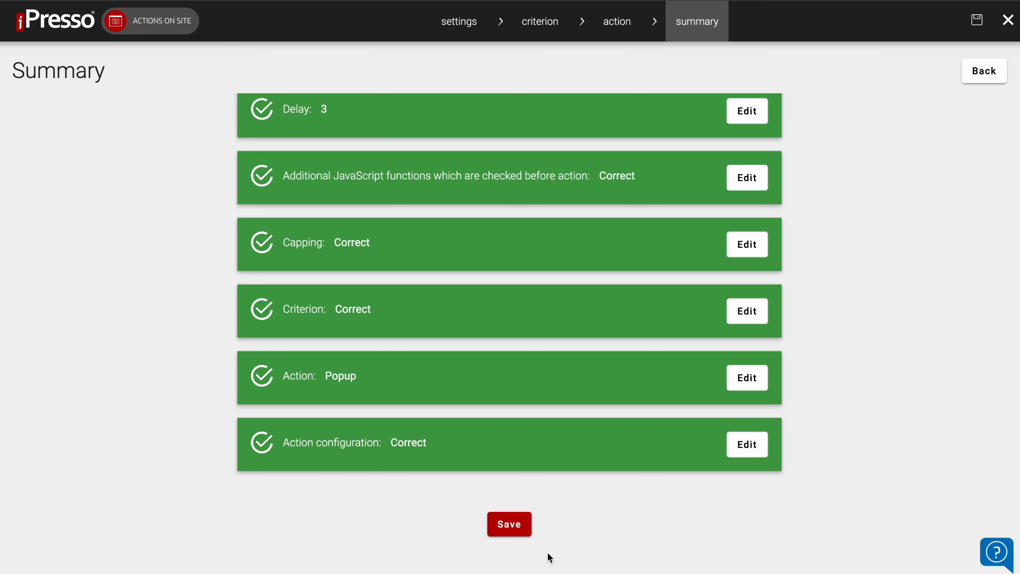
click(516, 526)
click(515, 498)
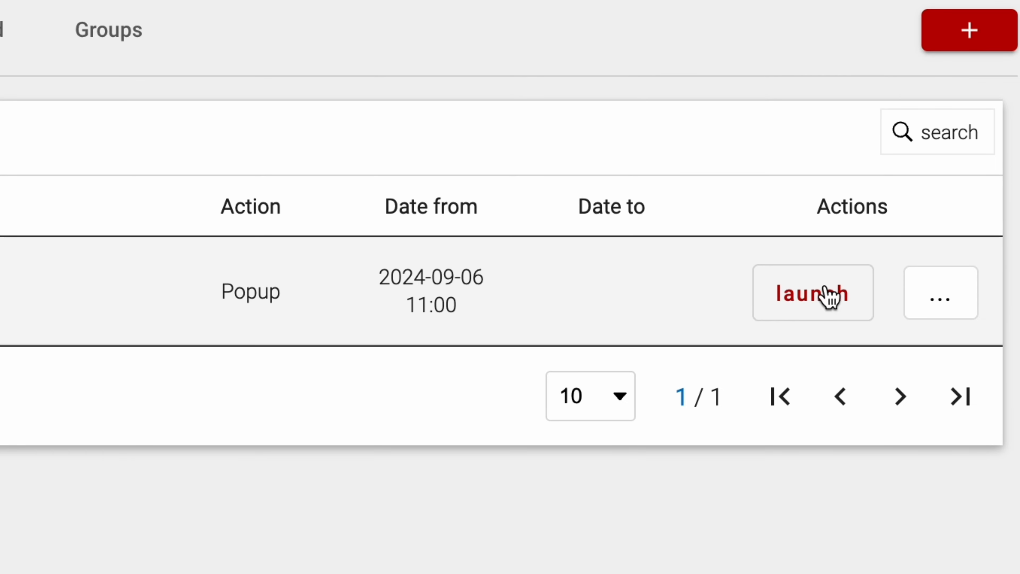
click(940, 299)
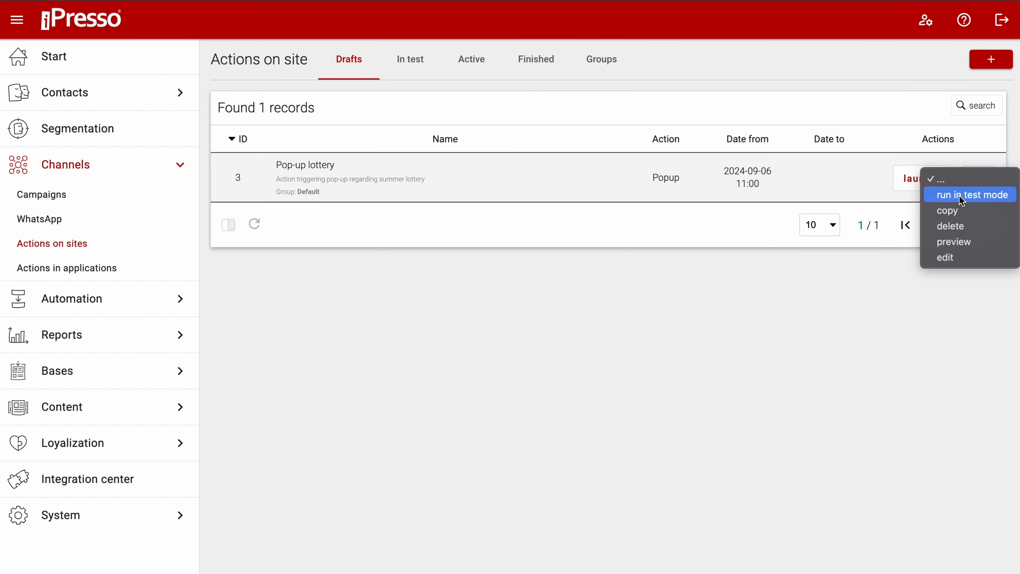
click(898, 328)
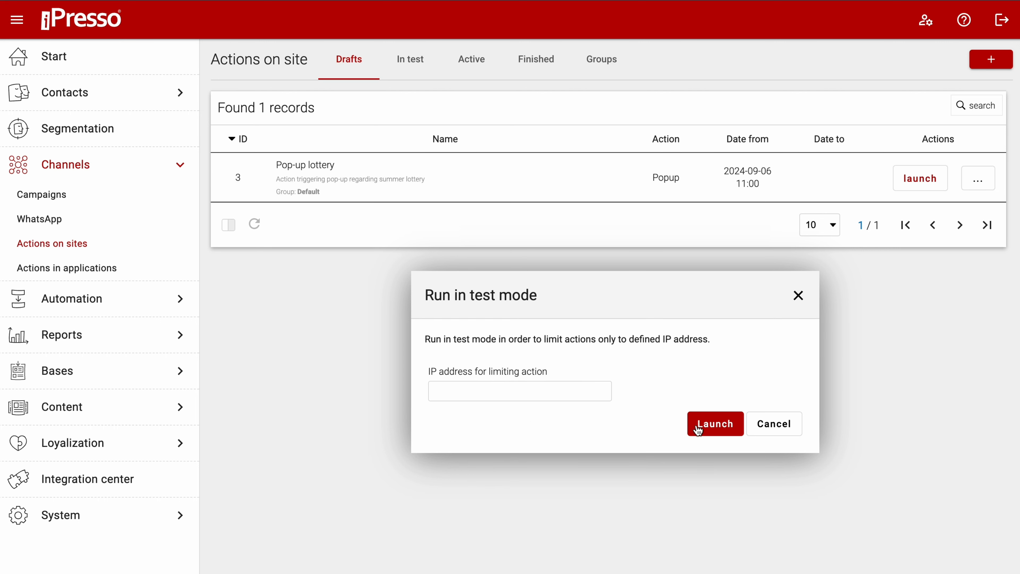
click(787, 428)
Launch the Pop-up lottery draft action and confirm the launch.
click(932, 186)
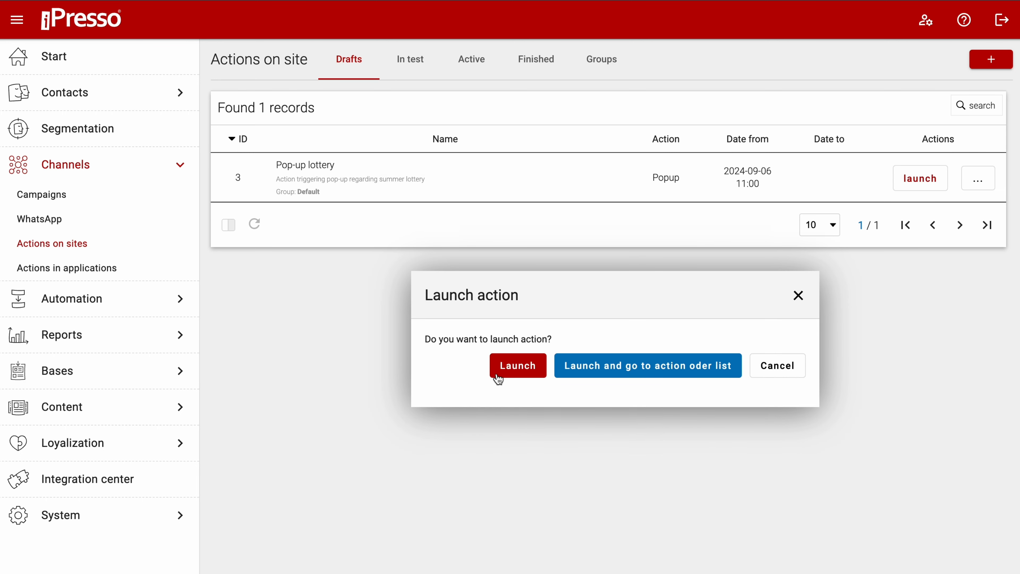
click(507, 373)
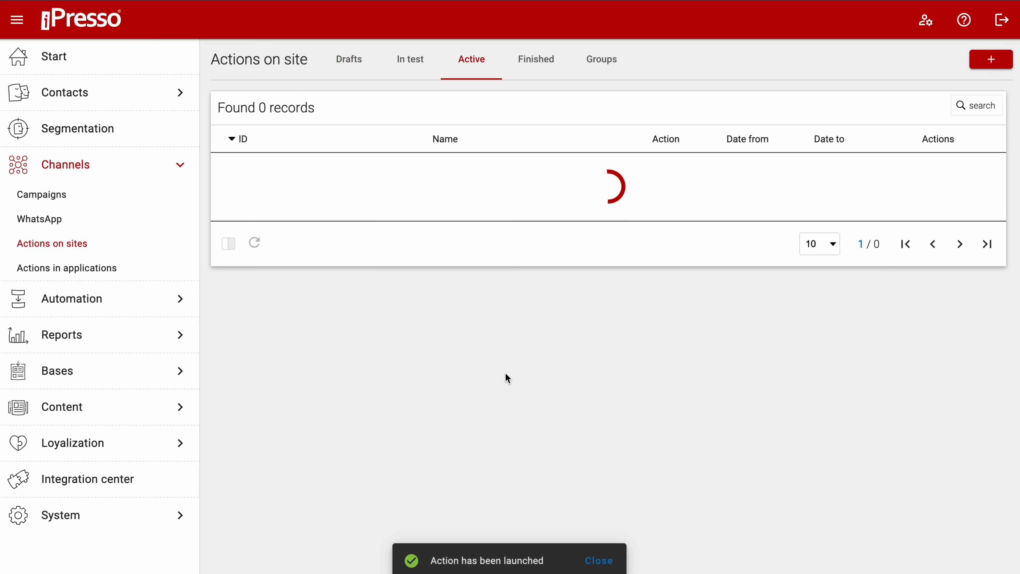